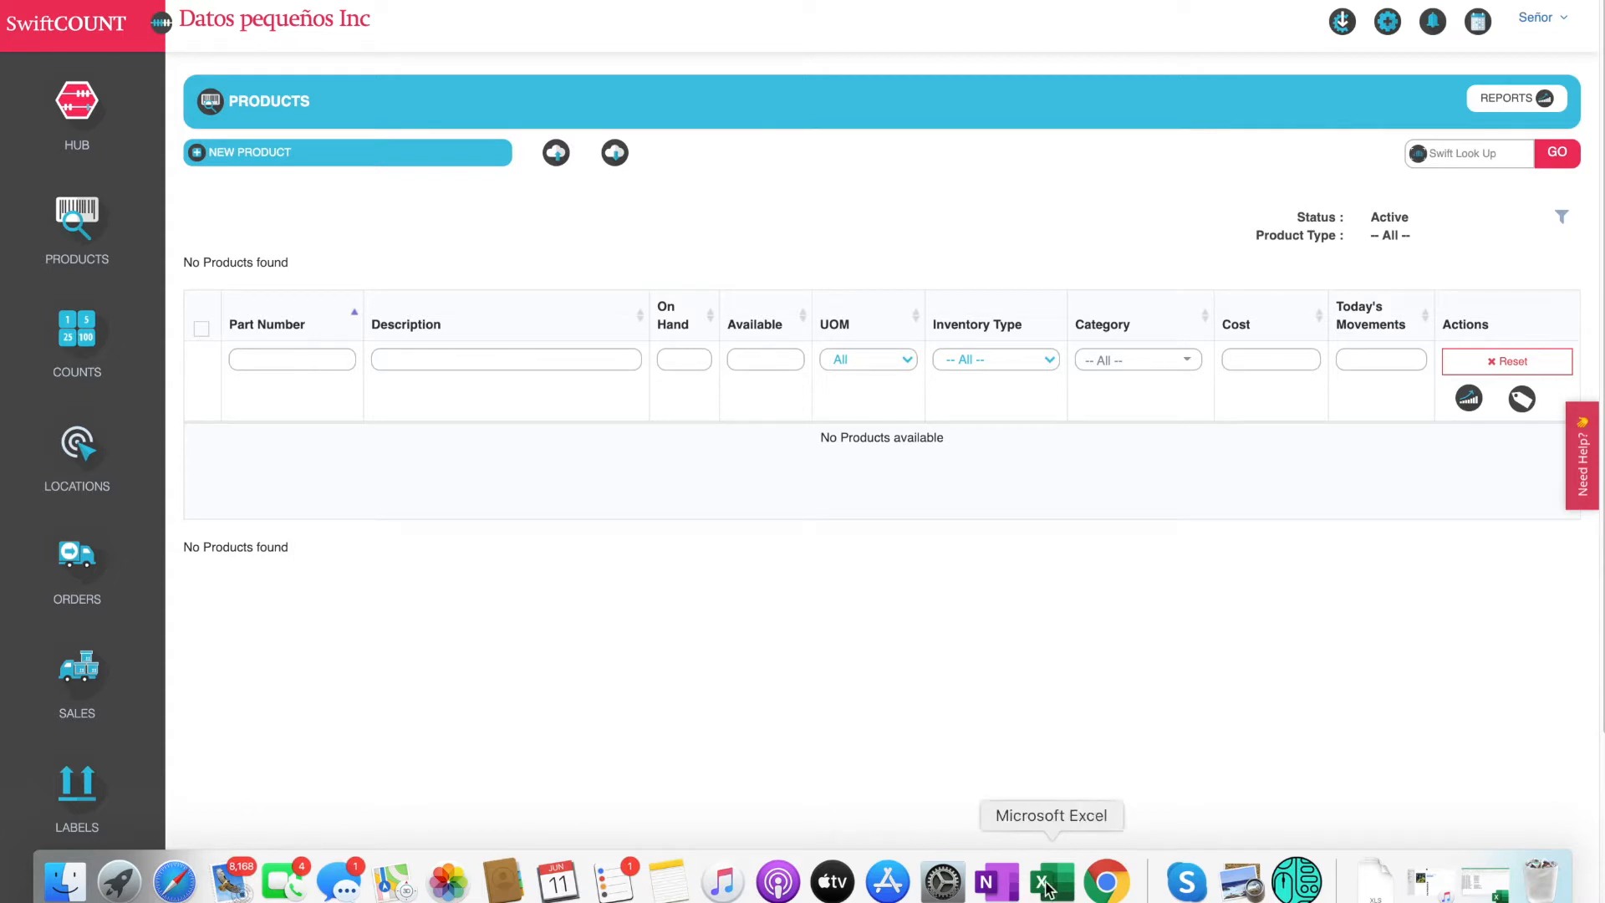
left_click(1045, 880)
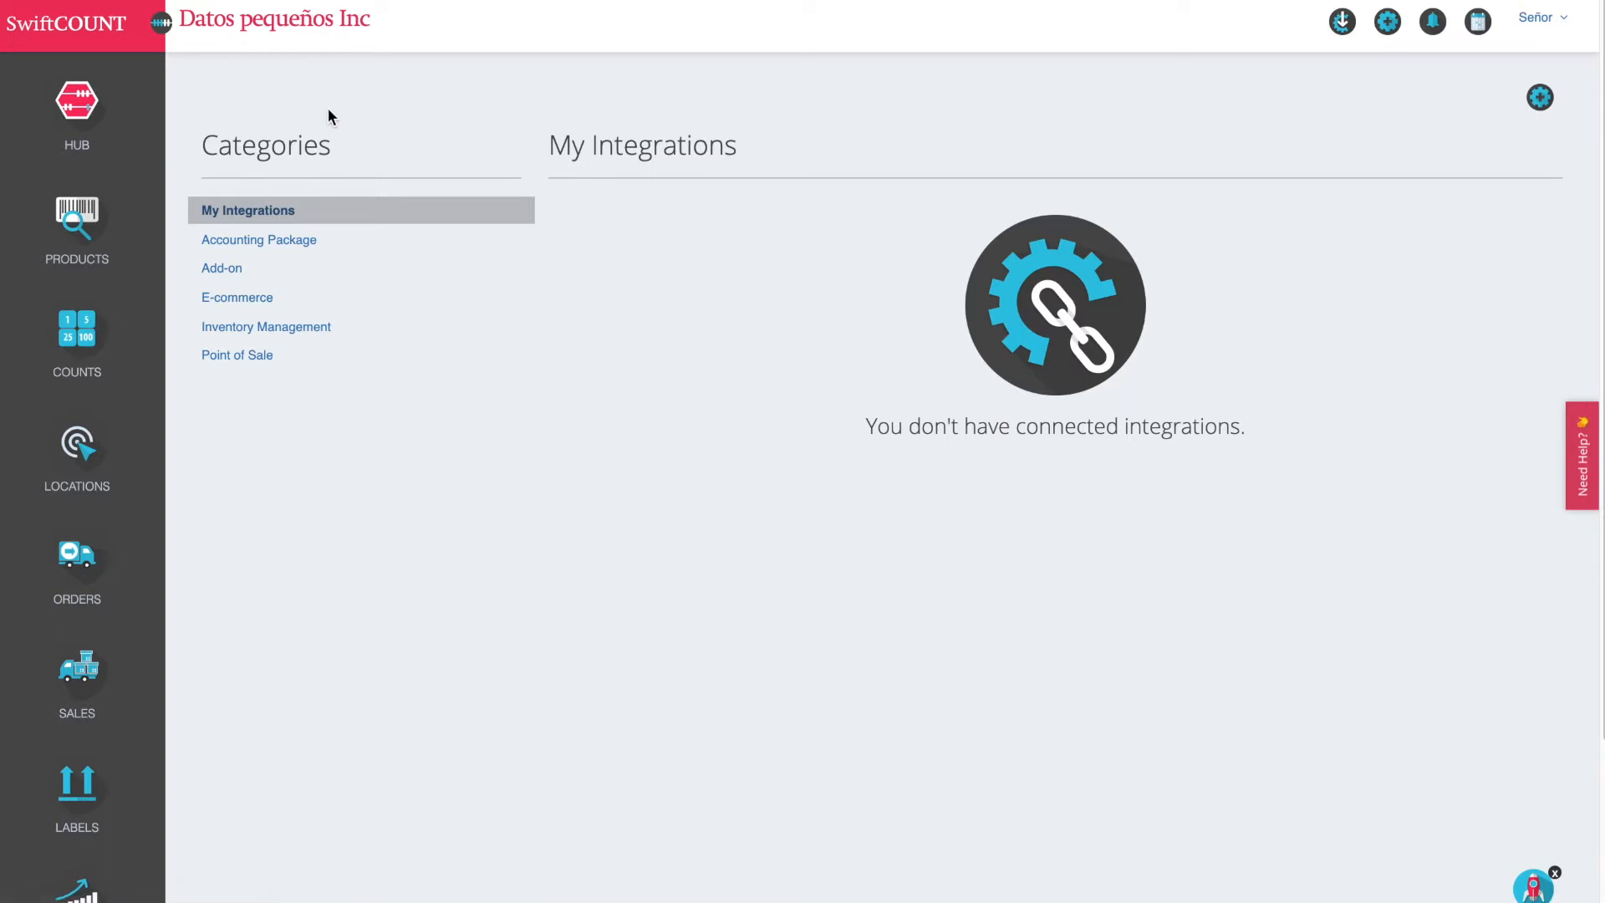
Step: Choose Lightspeed from the Point of Sale integrations and start connecting it to the company
left_click(259, 366)
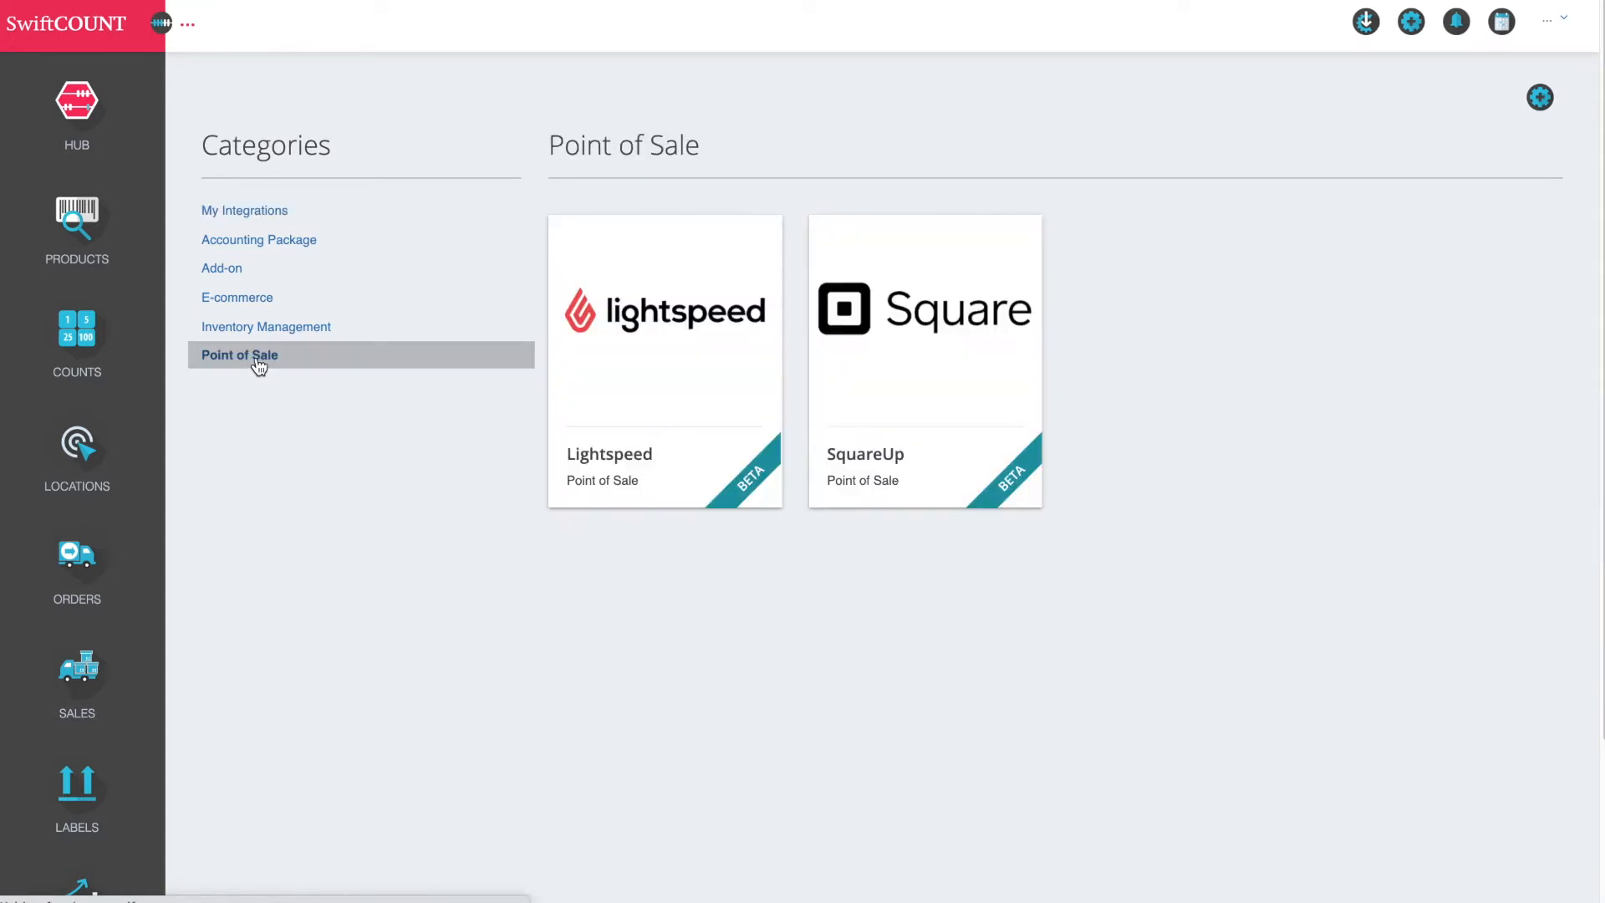
left_click(675, 339)
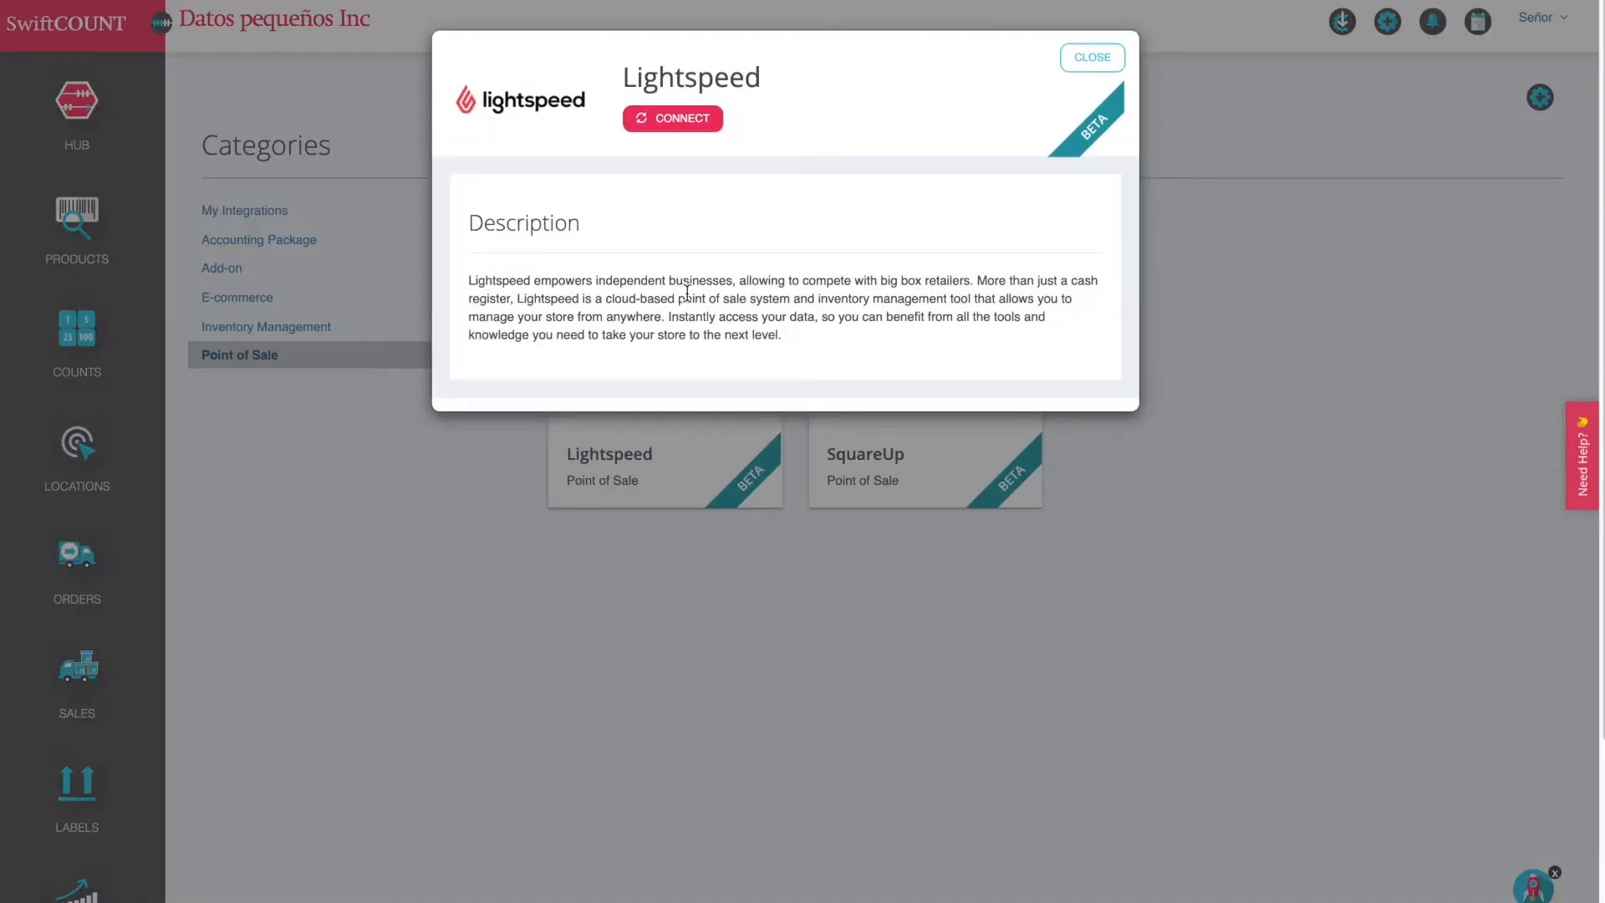
left_click(659, 123)
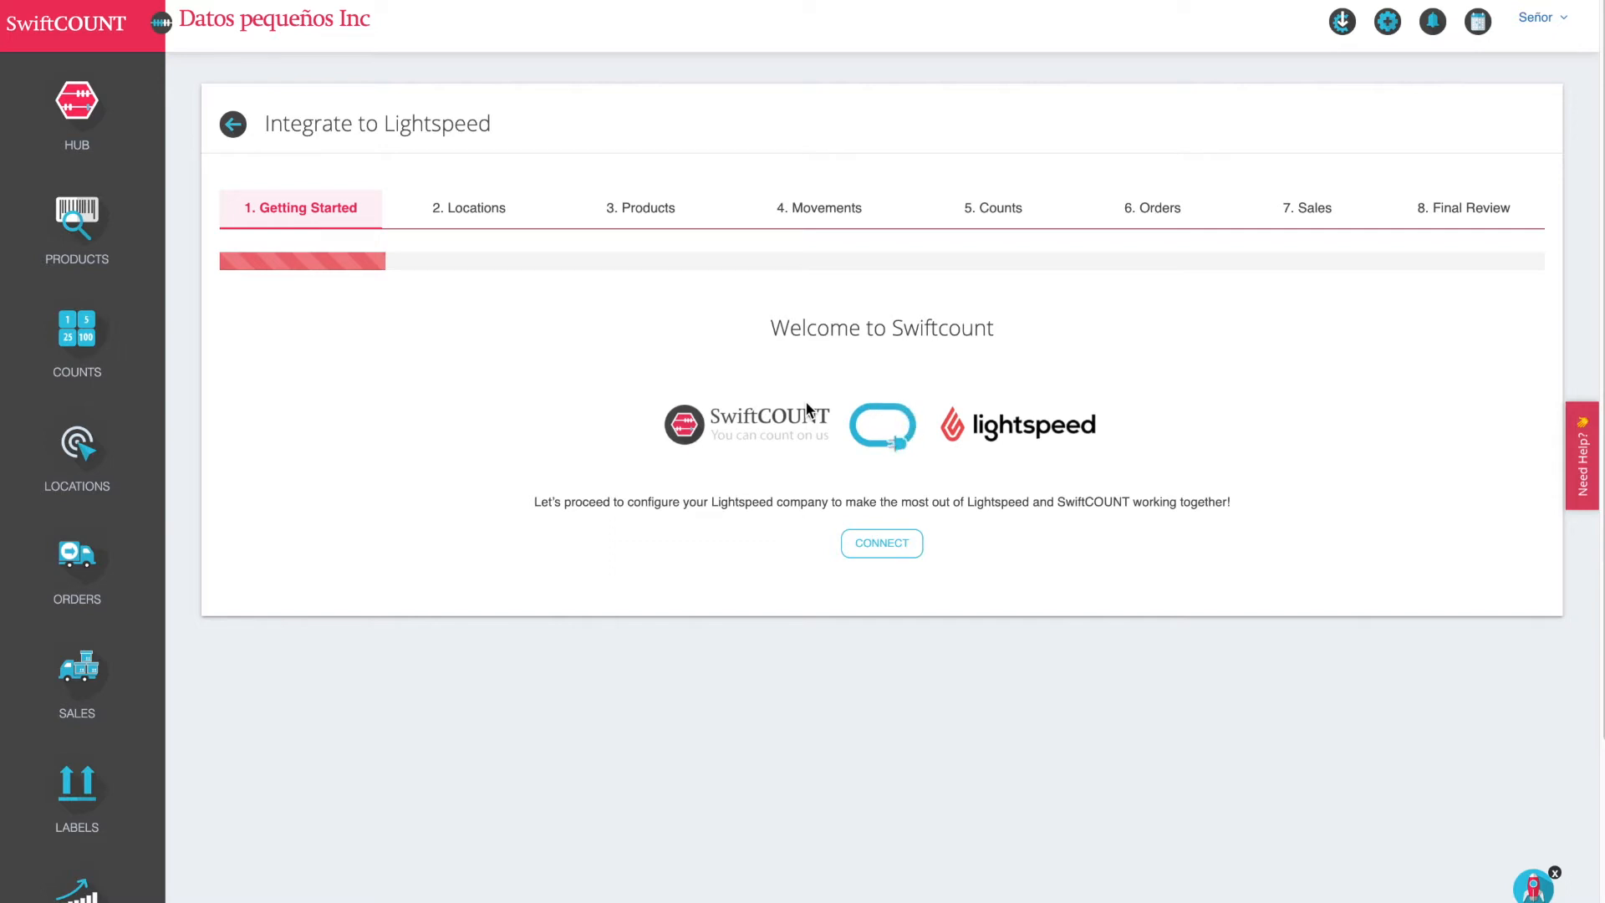
left_click(879, 556)
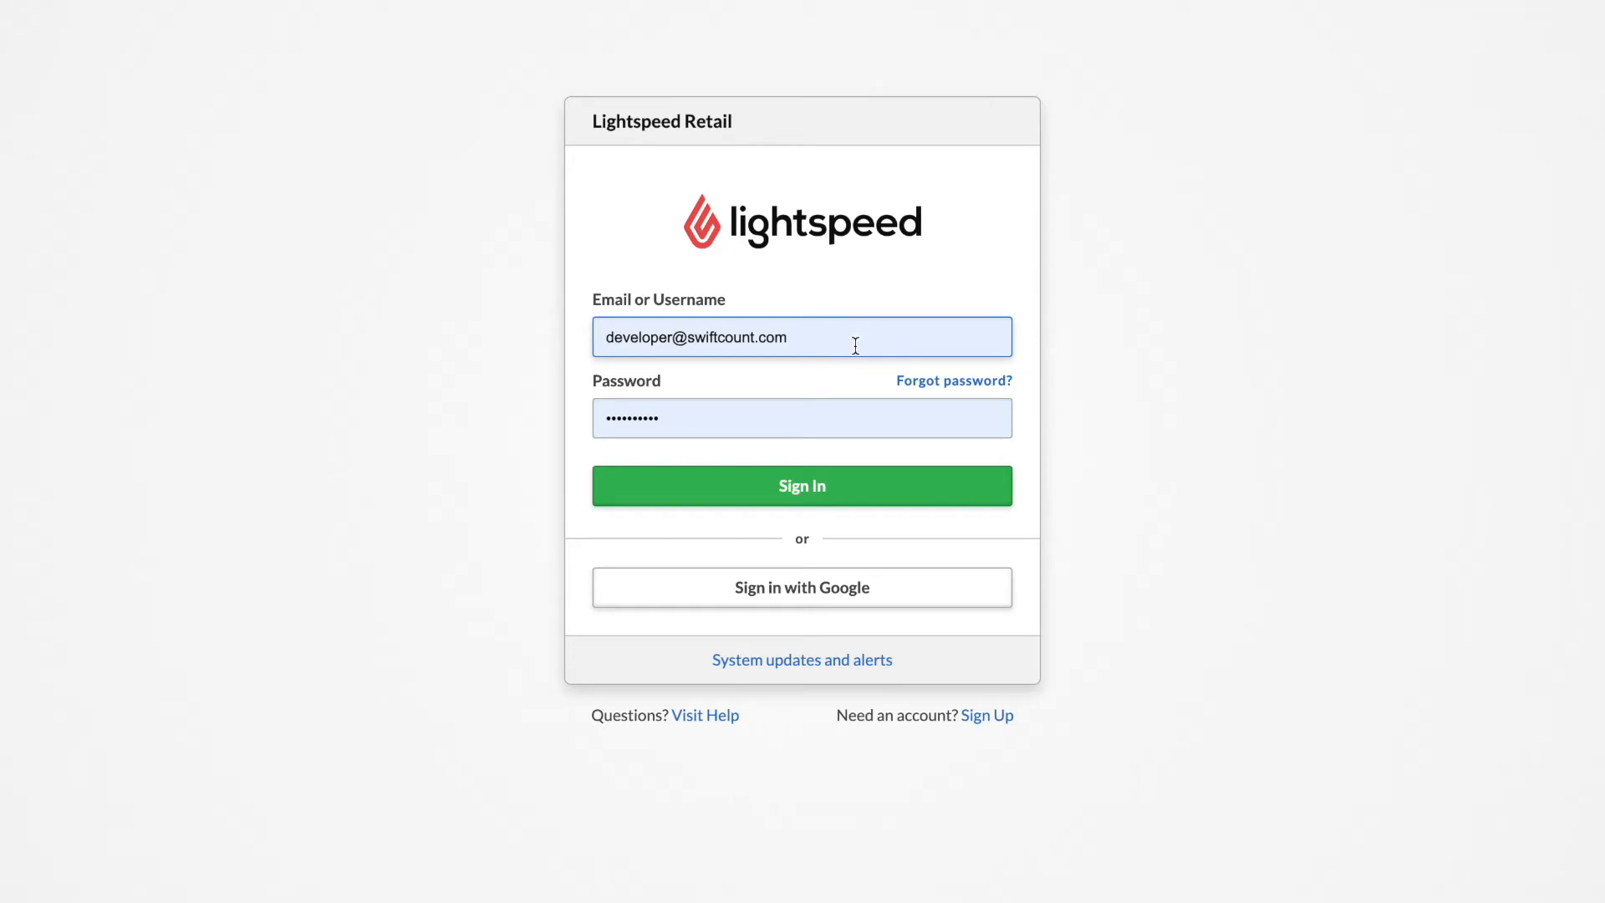
Step: Sign in to Lightspeed Retail with the prefilled credentials and authorize the SwiftCOUNT Inventory Tracker to access the account
left_click(742, 505)
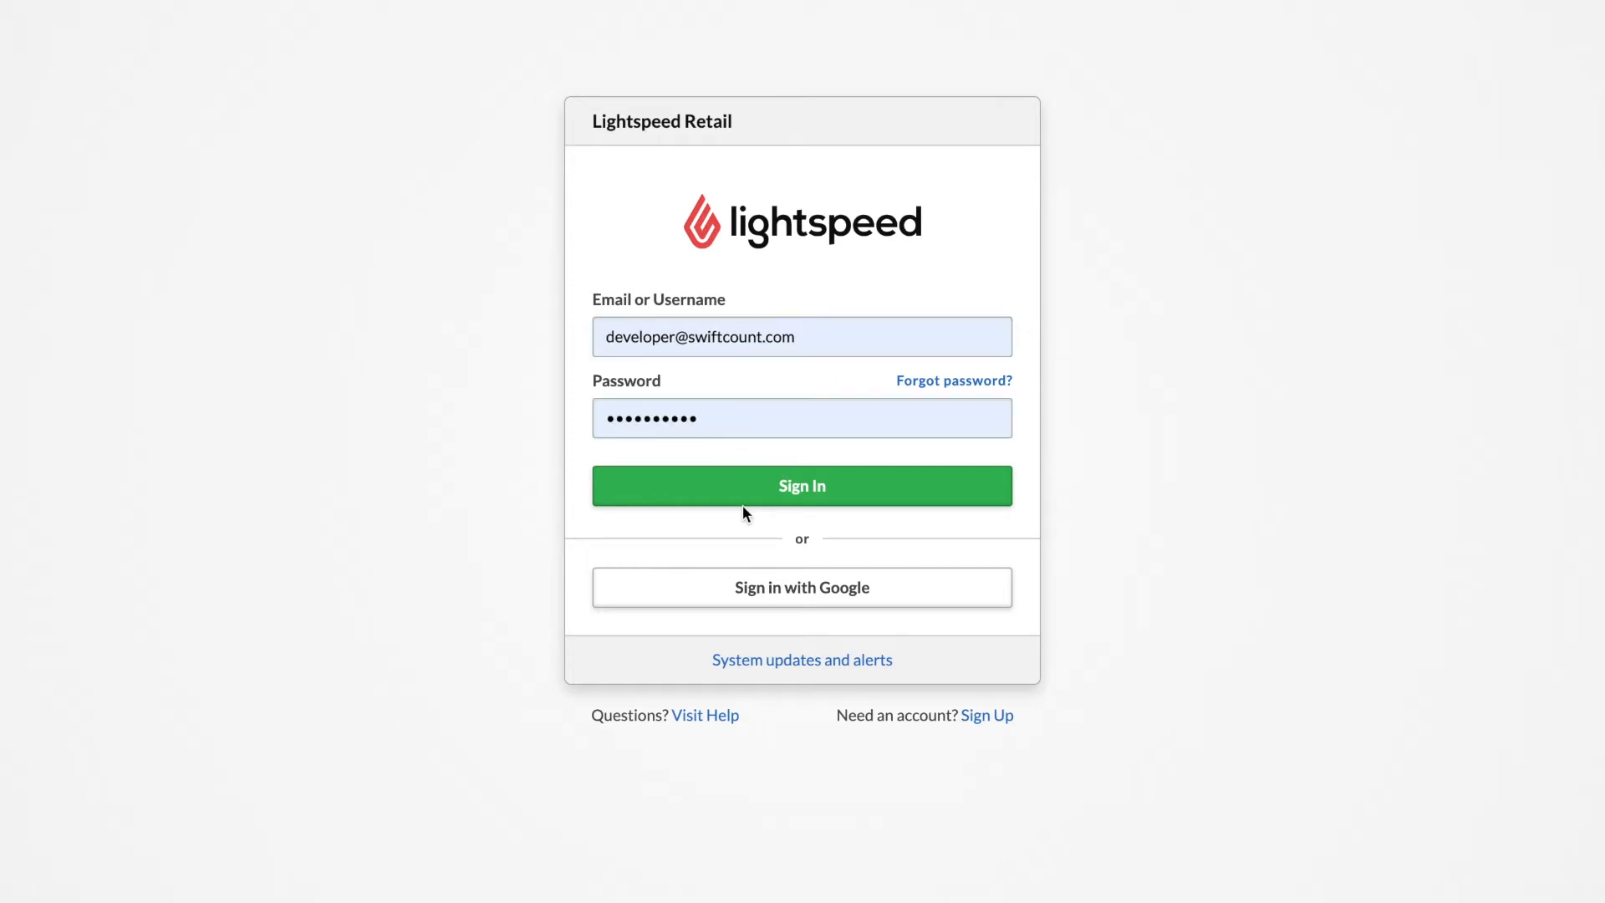
left_click(742, 493)
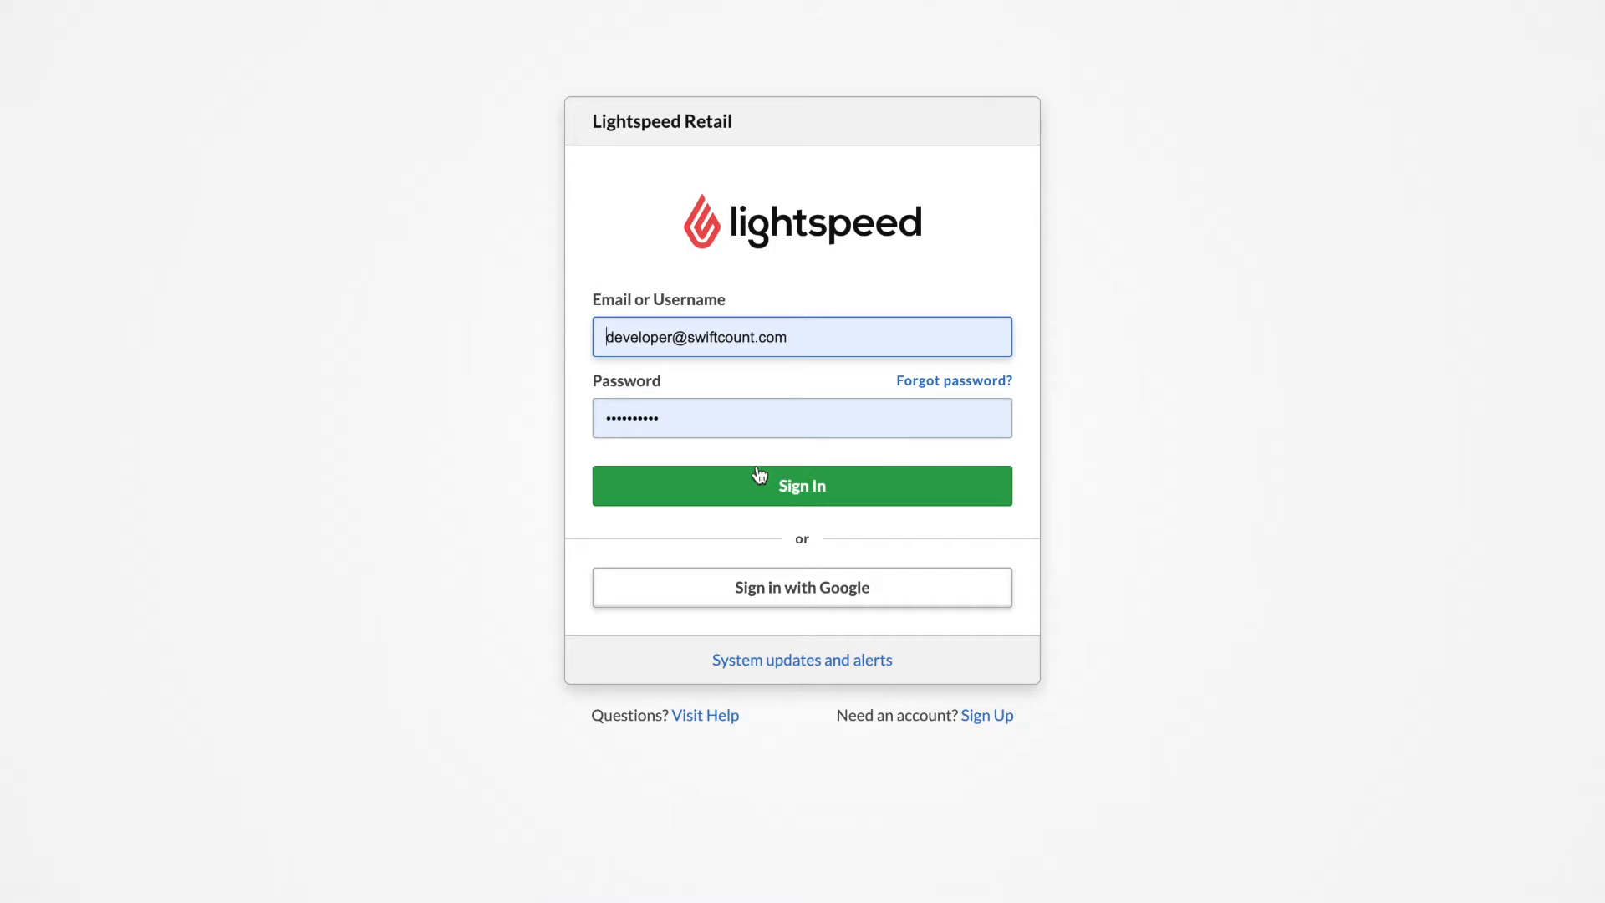
left_click(666, 491)
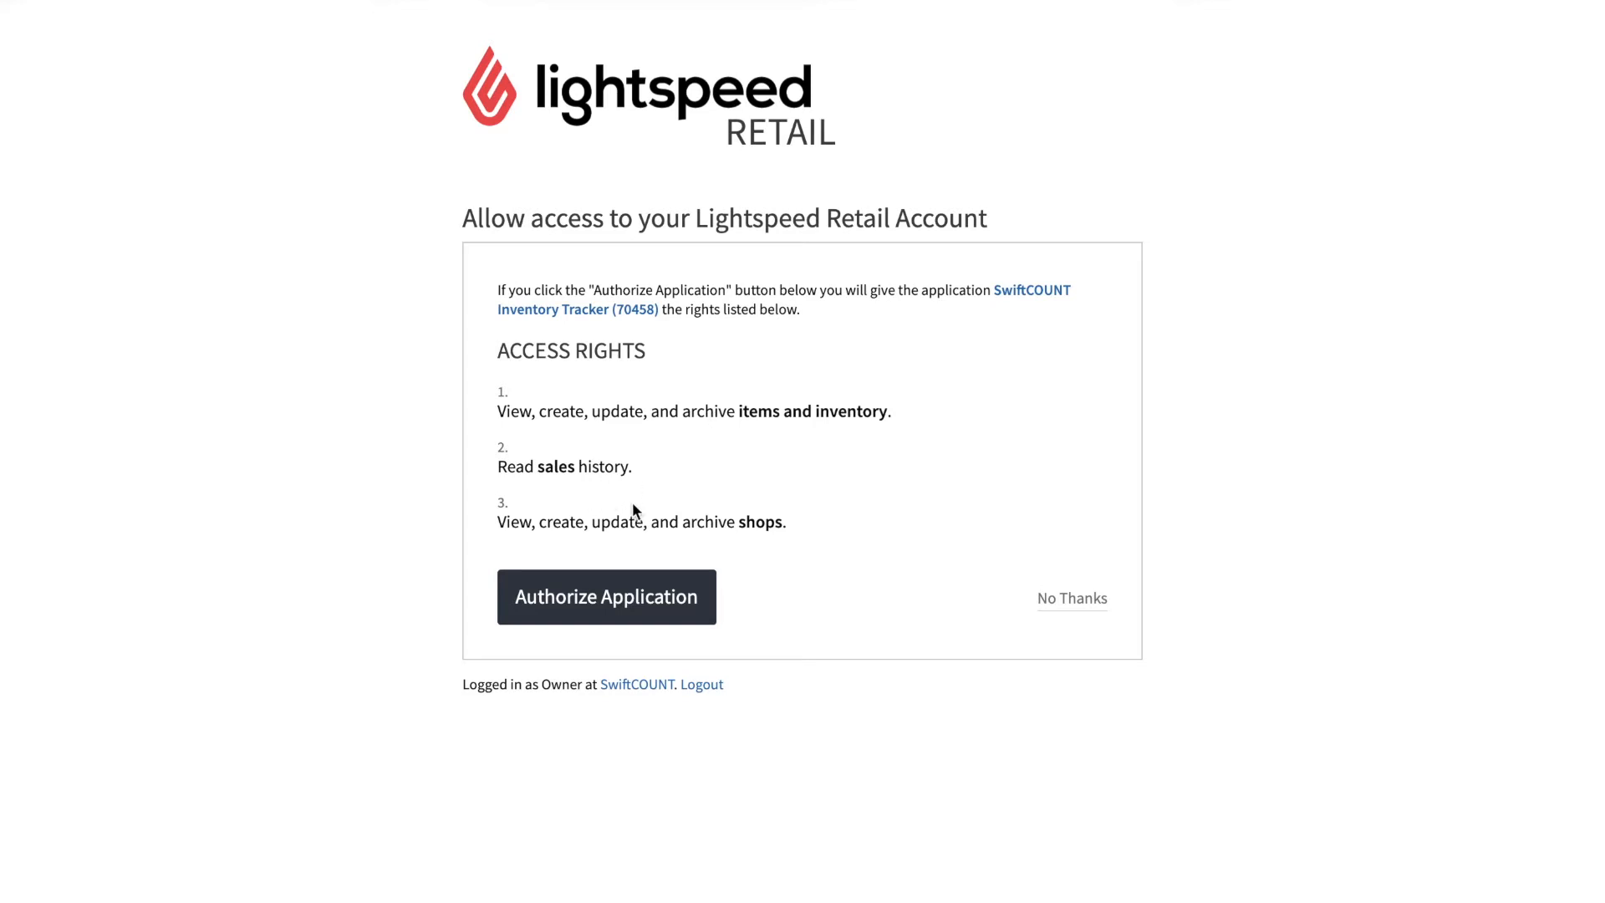
left_click(618, 615)
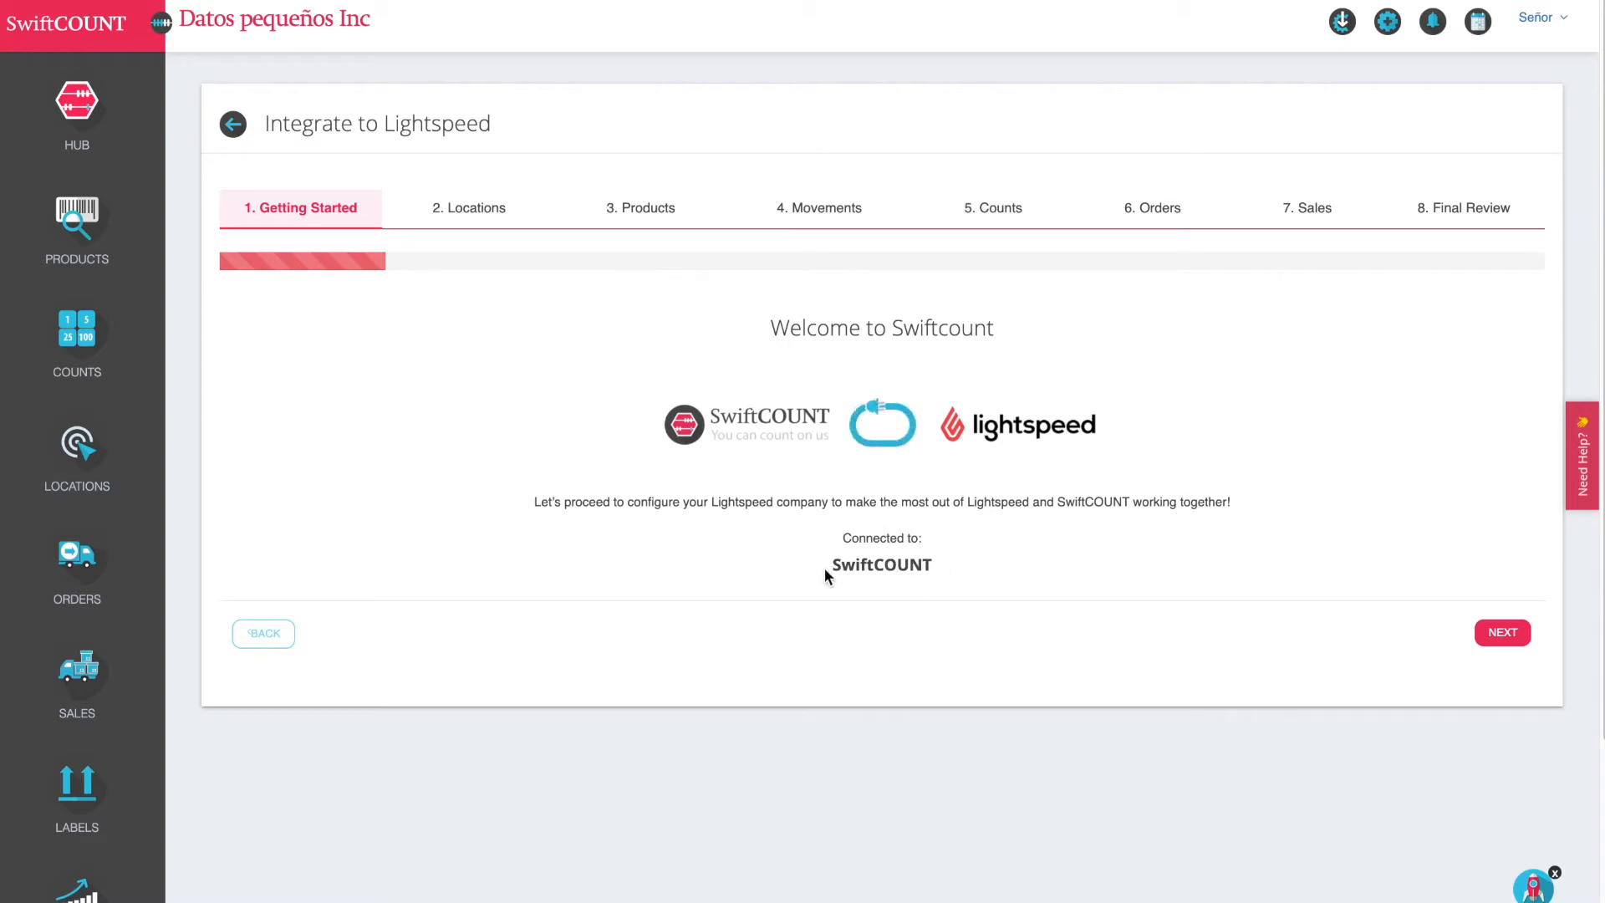
Step: Continue to the Locations setup and select only LightSpeed - Ibiza Store for syncing
left_click(1483, 637)
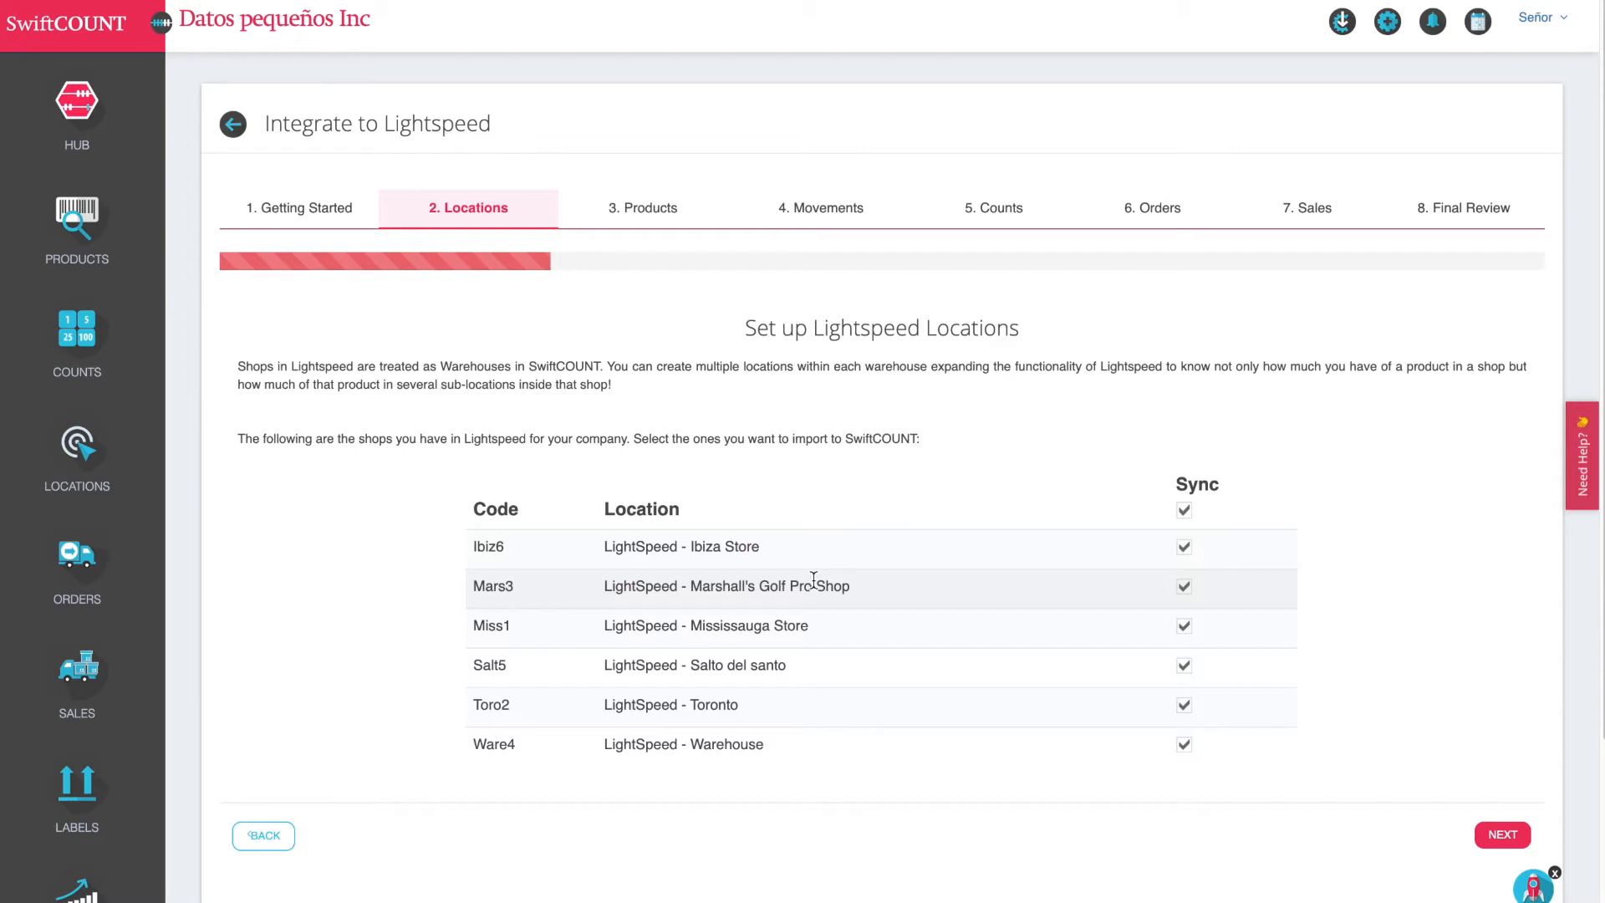
left_click(1184, 510)
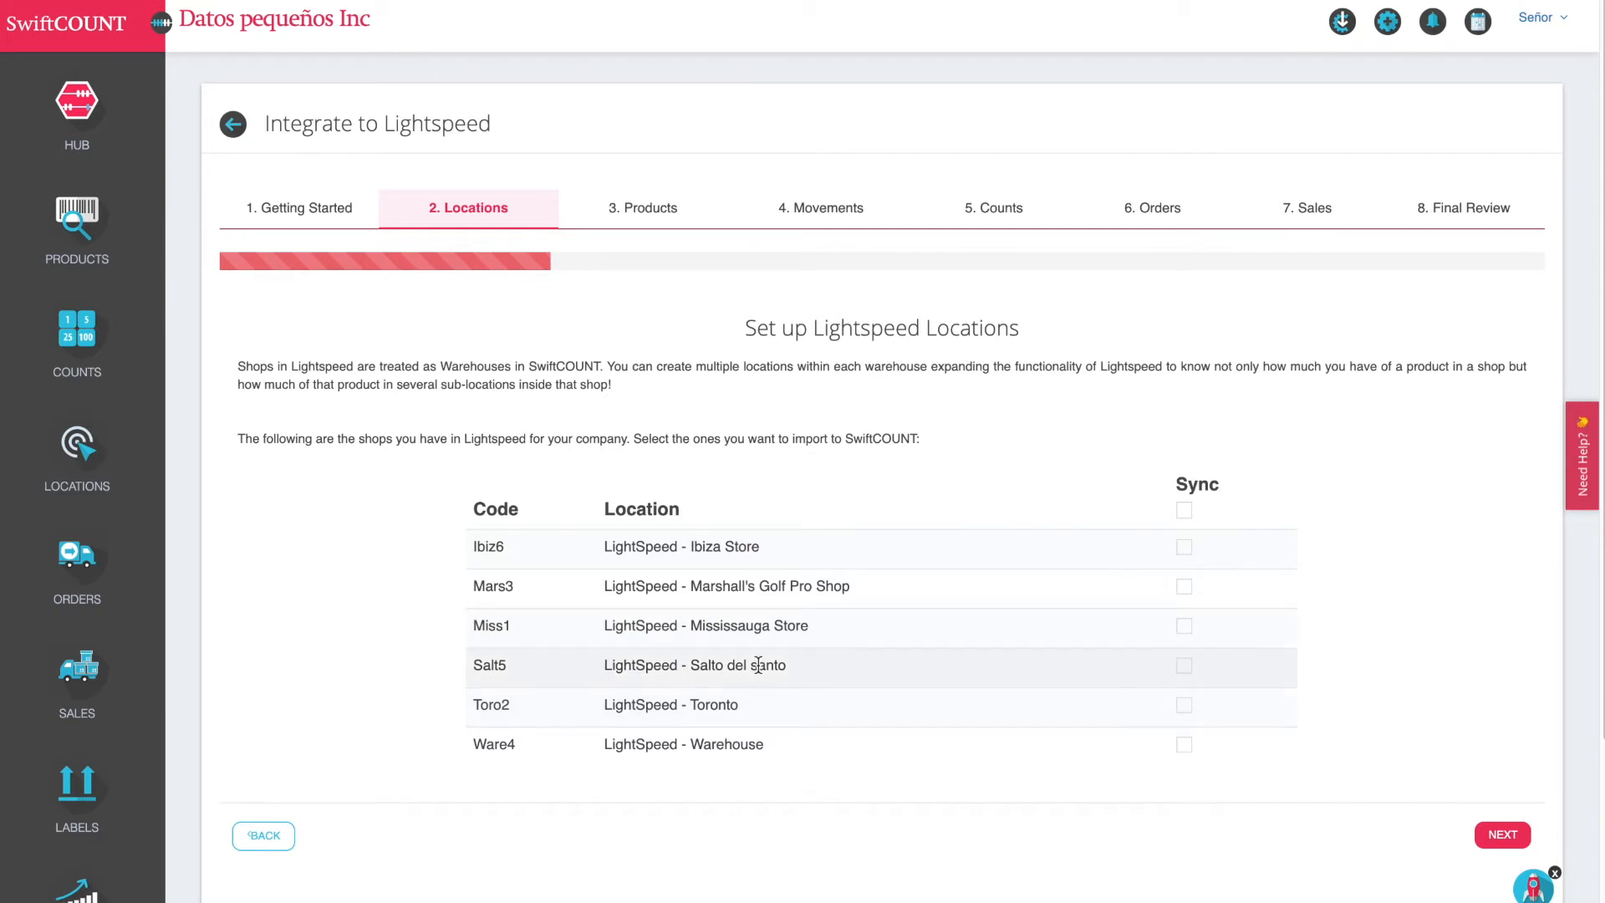
left_click(1183, 550)
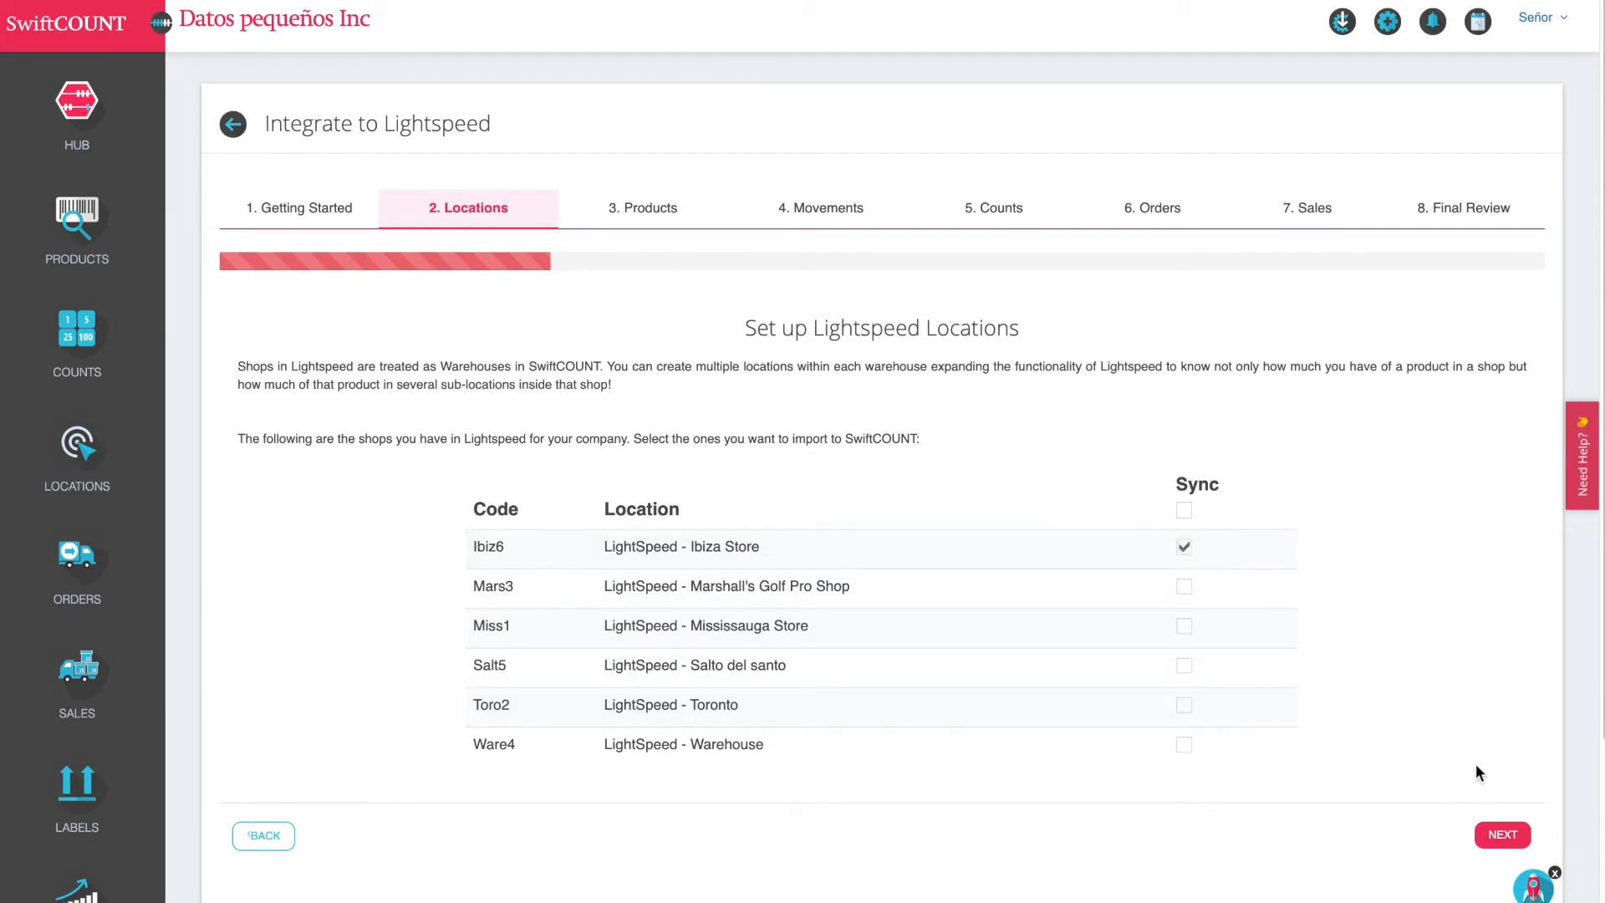
left_click(1502, 834)
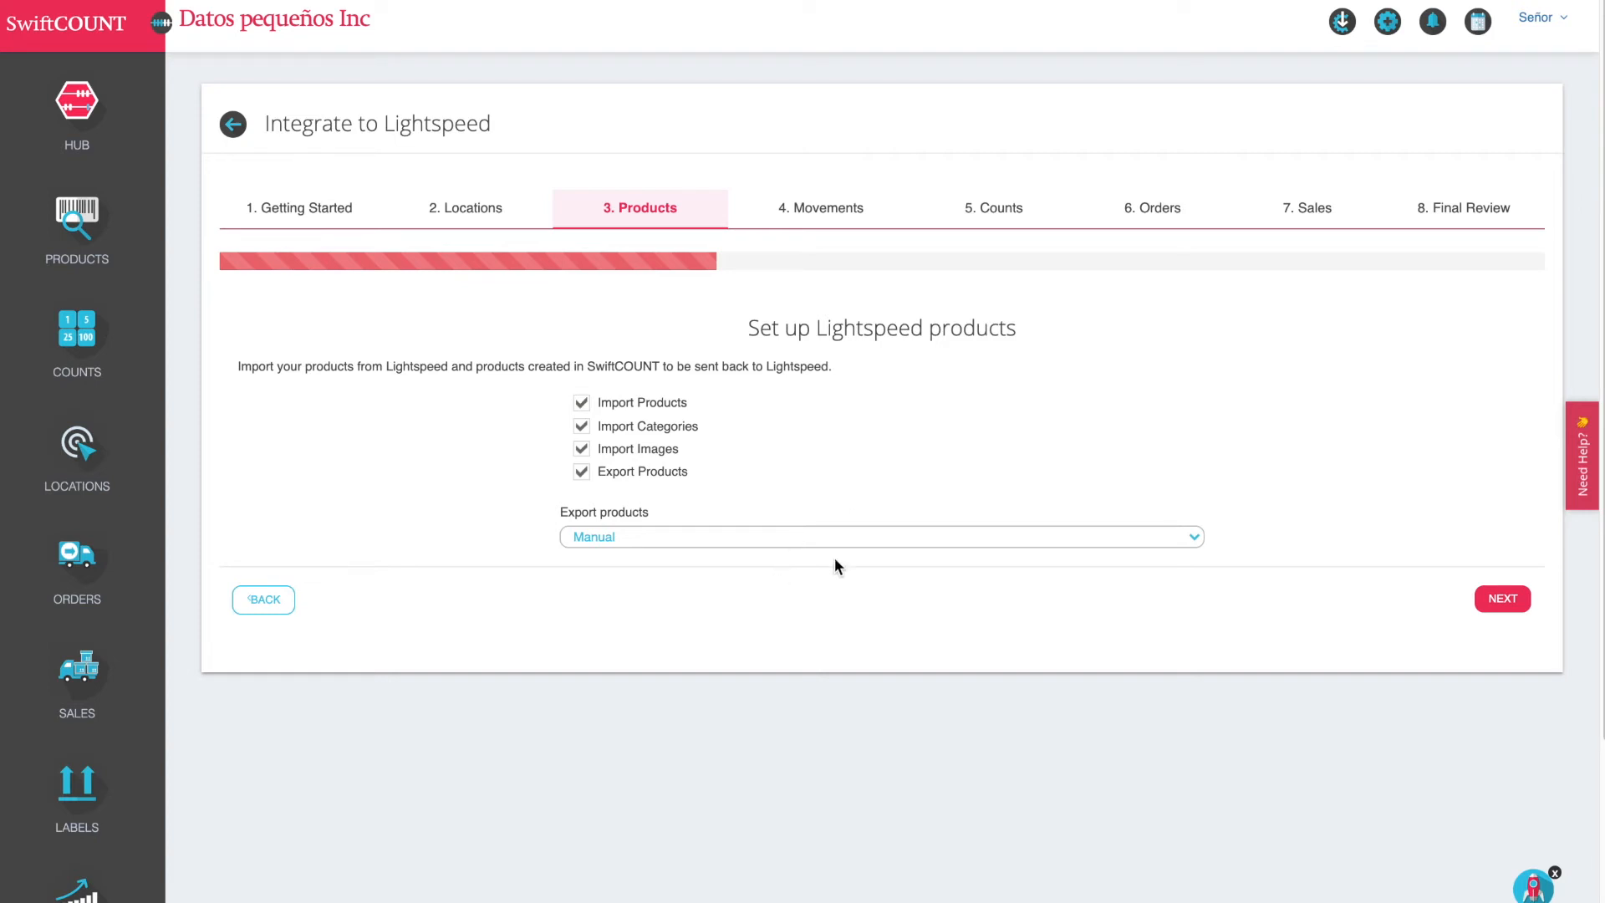
Step: Accept the default import and export options for products, movements, counts, orders and sales, proceeding to the Final Review
left_click(1496, 600)
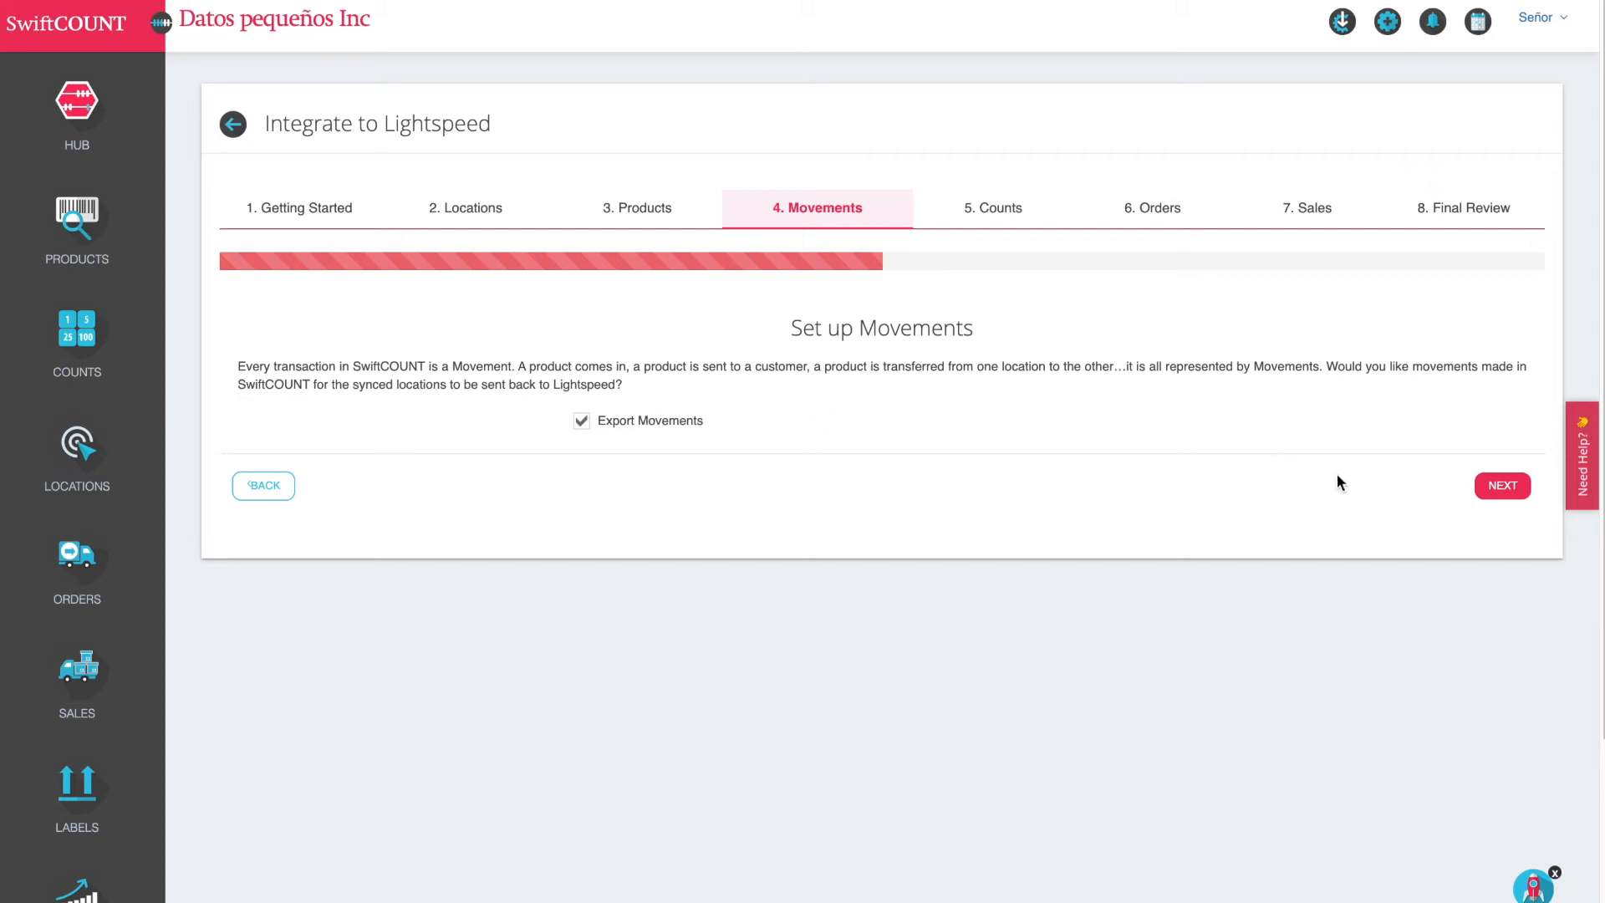
left_click(1503, 485)
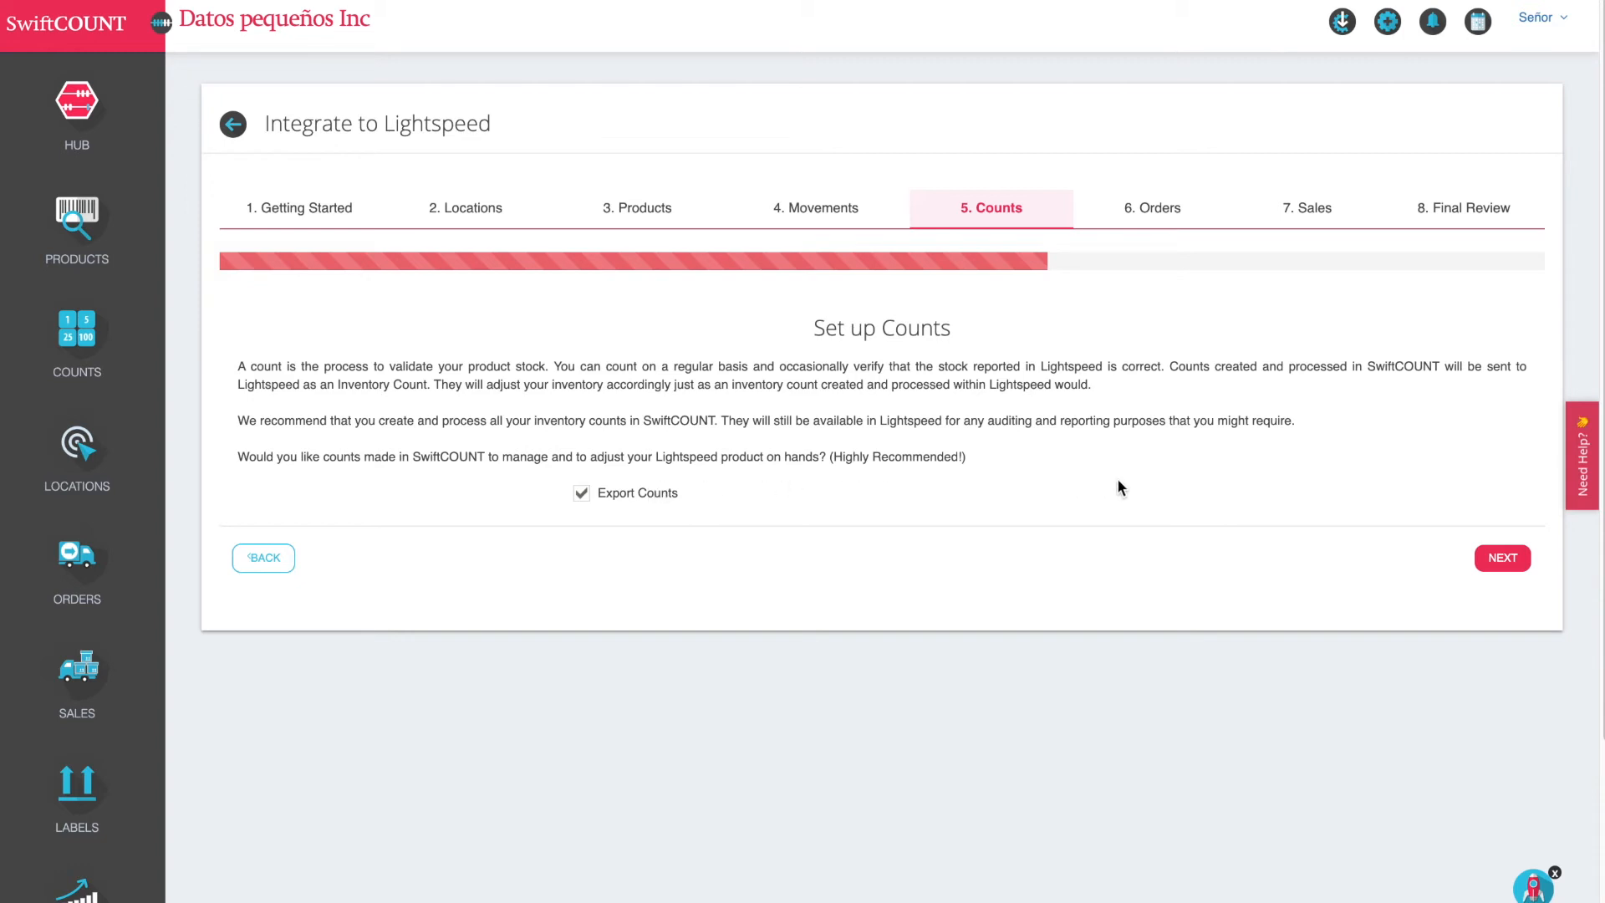
left_click(1520, 560)
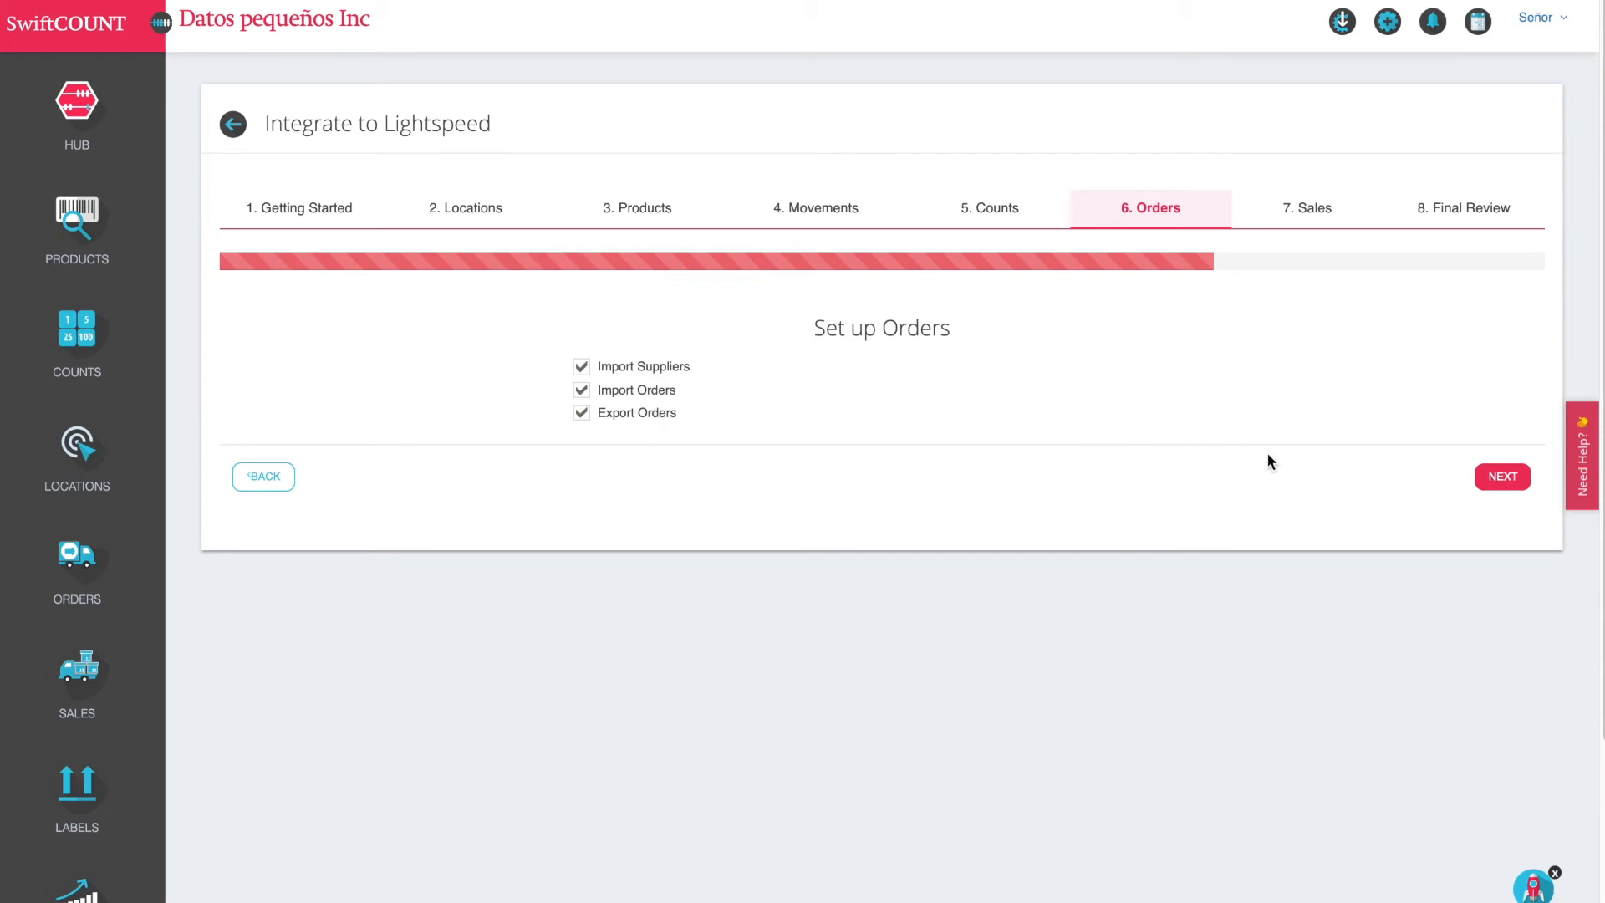
left_click(1493, 477)
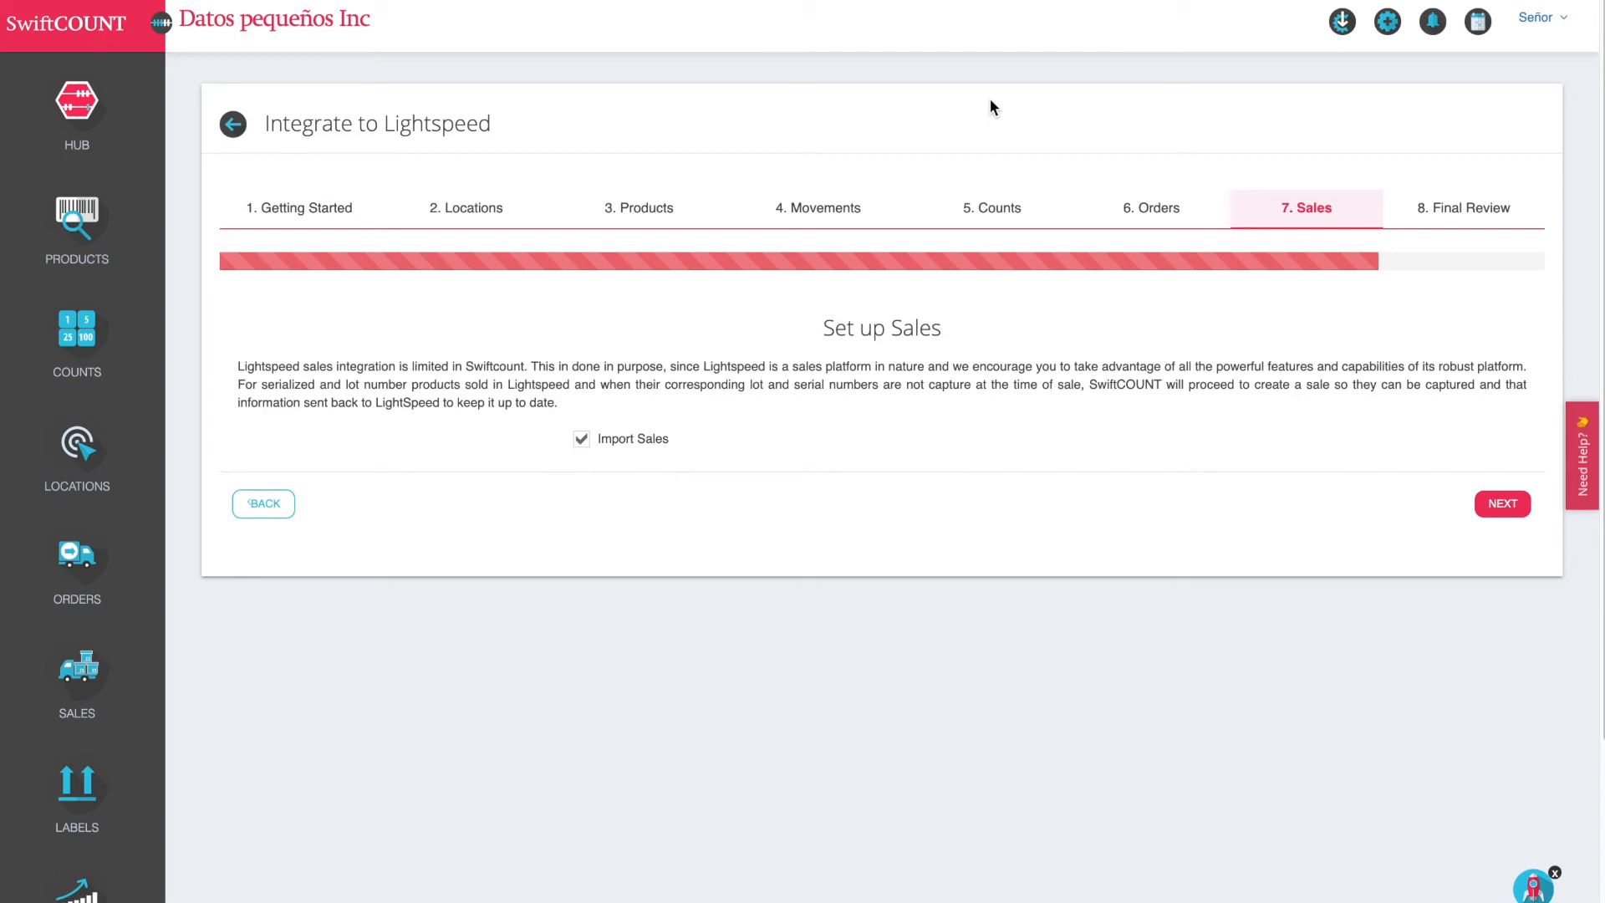
left_click(1504, 520)
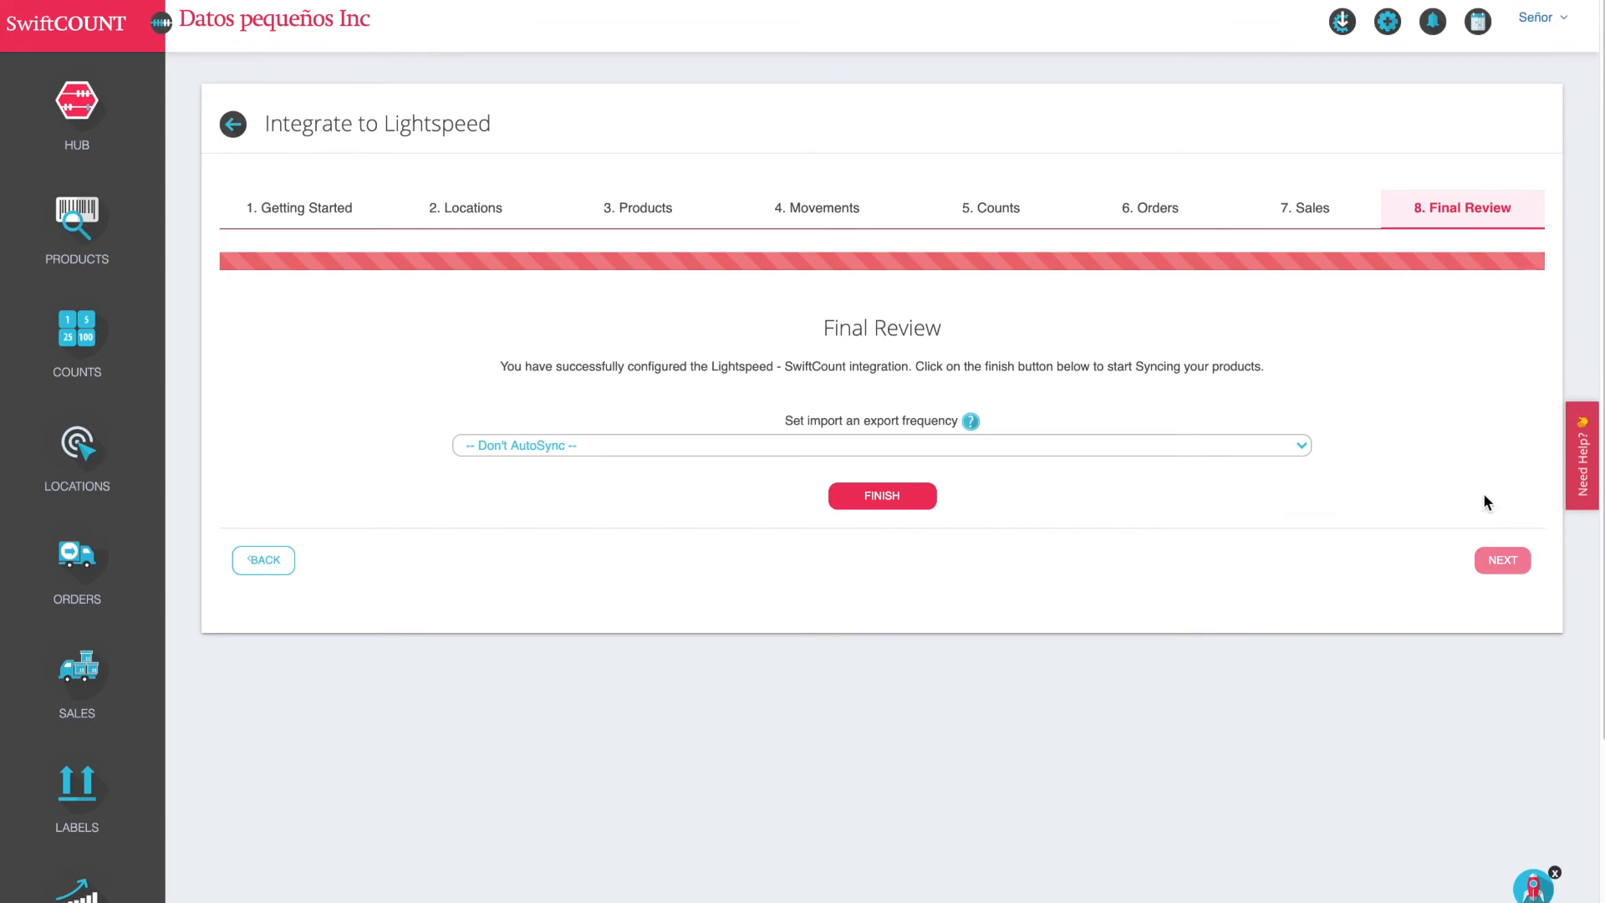
Step: Set the import and export frequency to 10 minutes and finish the Lightspeed integration
left_click(866, 451)
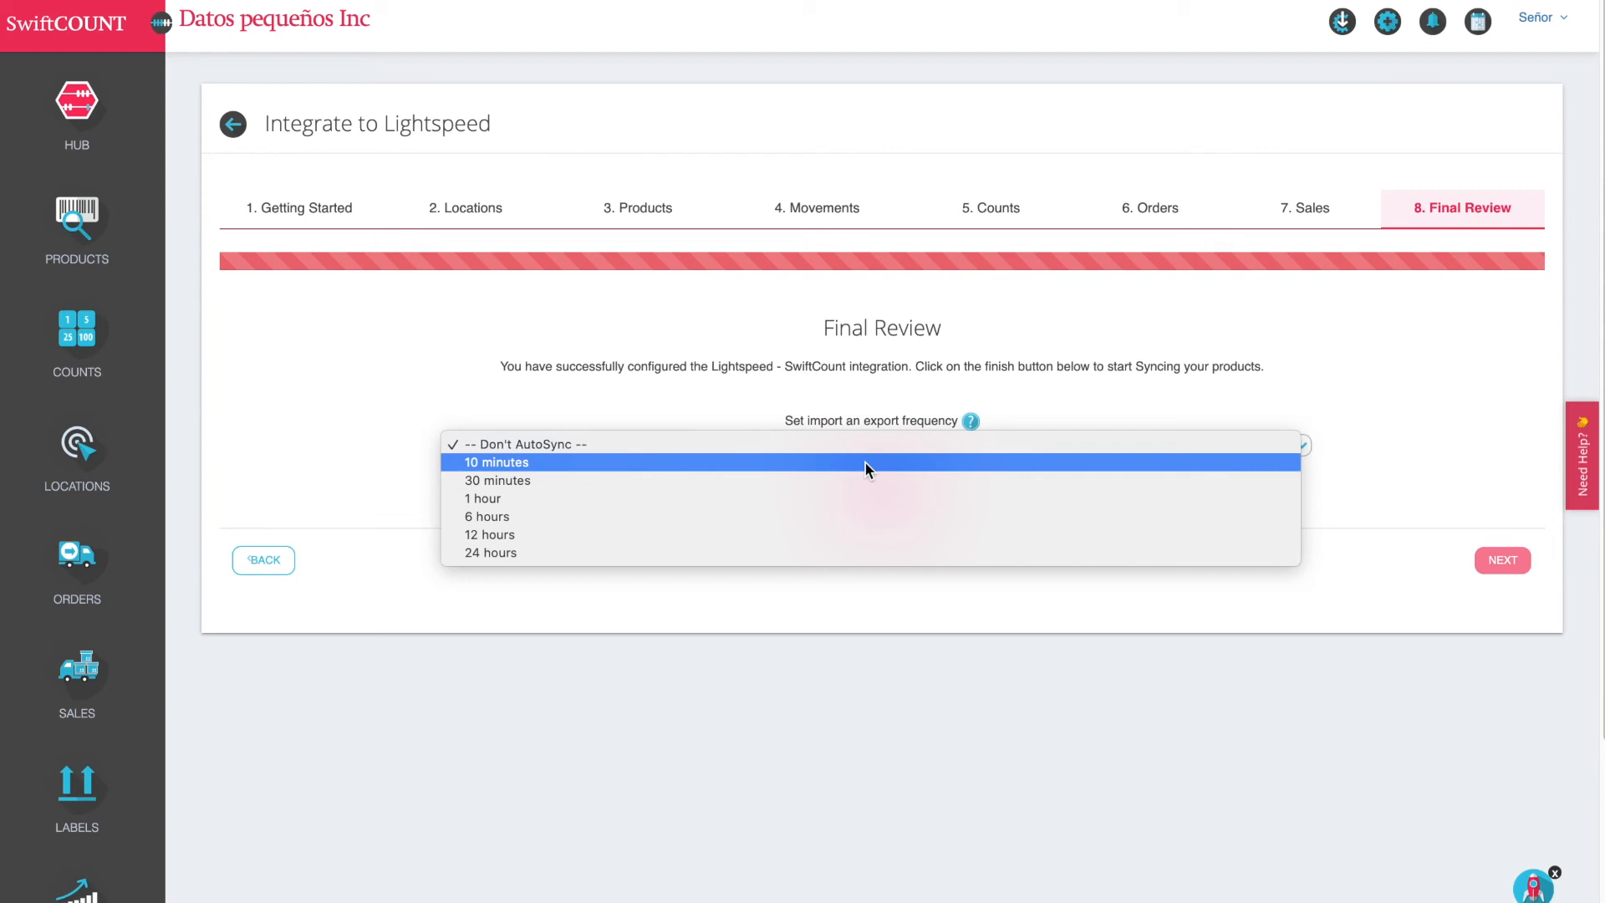
left_click(864, 461)
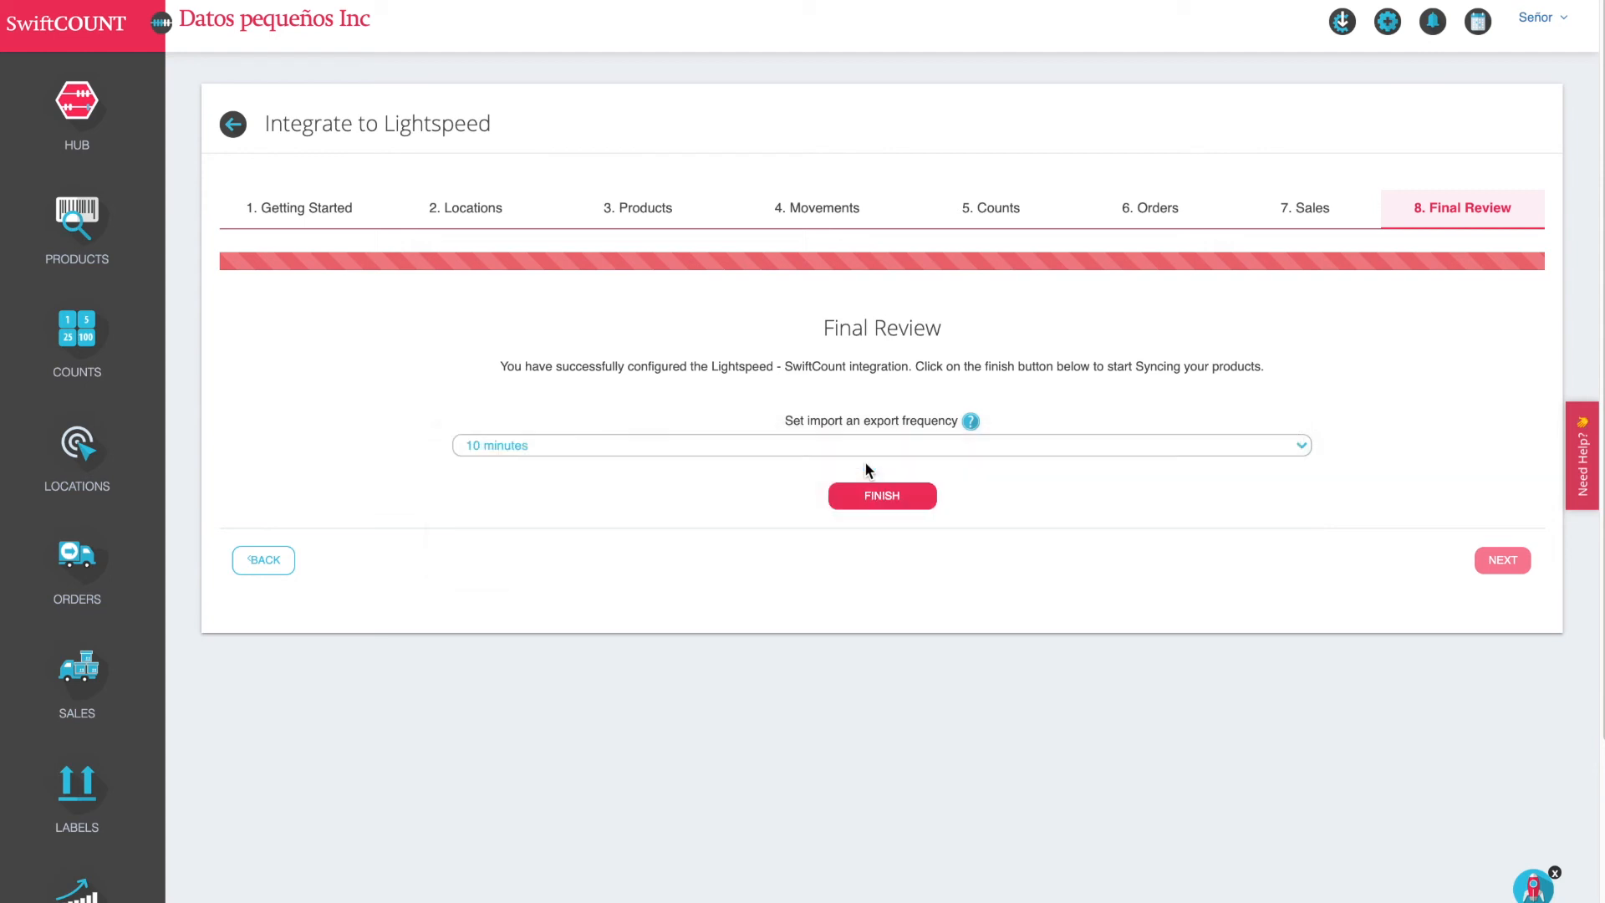
left_click(884, 505)
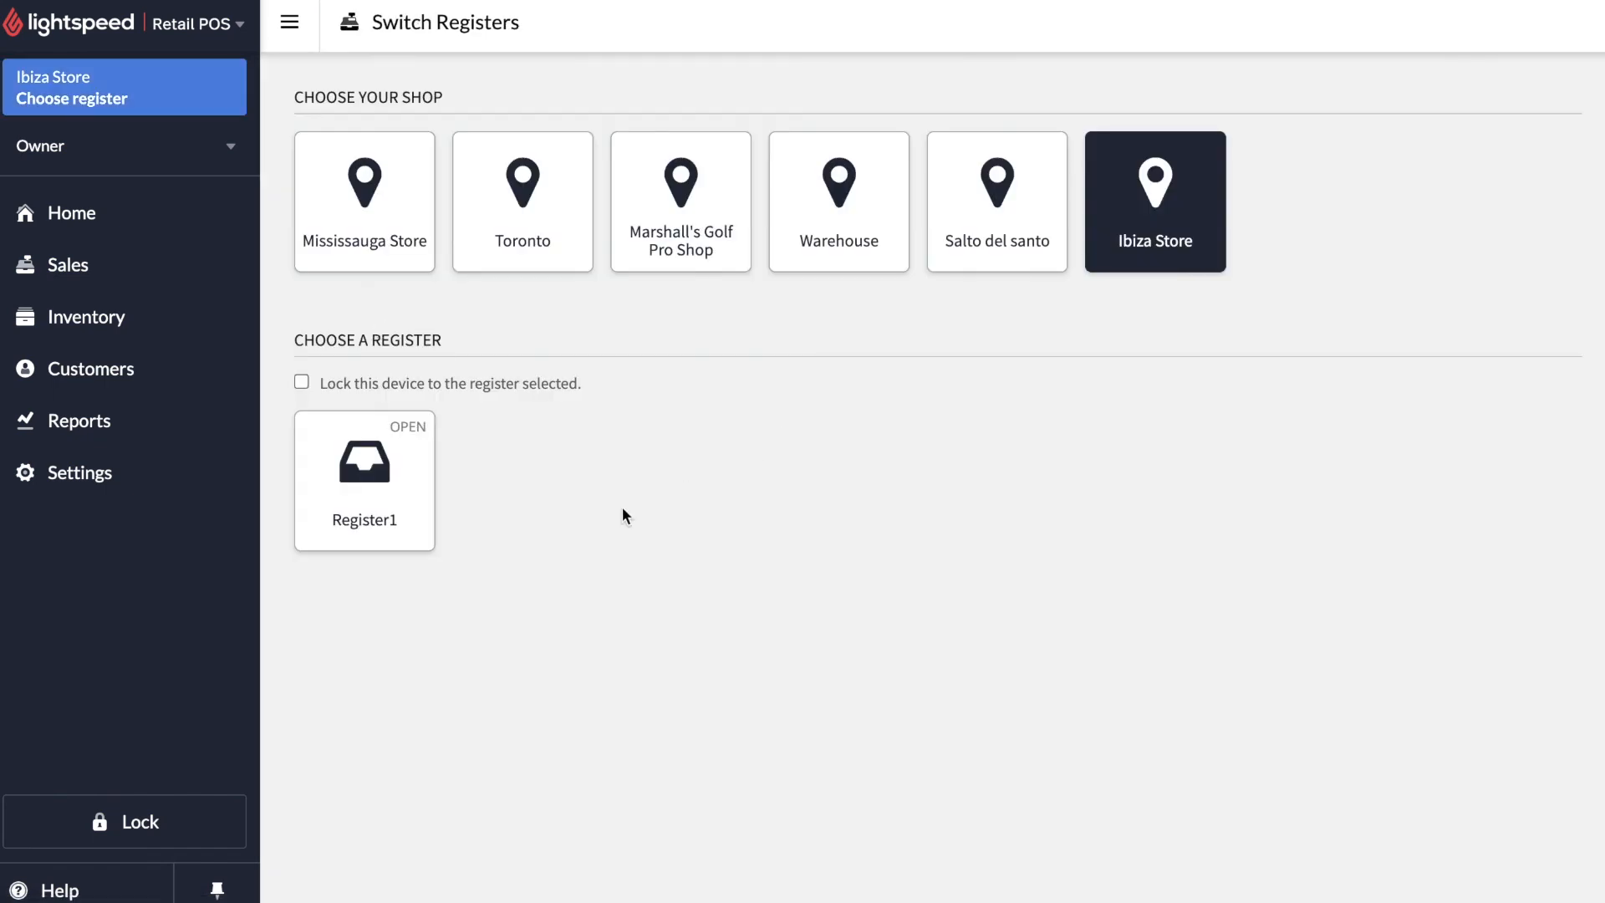
Step: Open the inventory item list for the Ibiza Store in Lightspeed Retail and examine its items and quantities
left_click(187, 326)
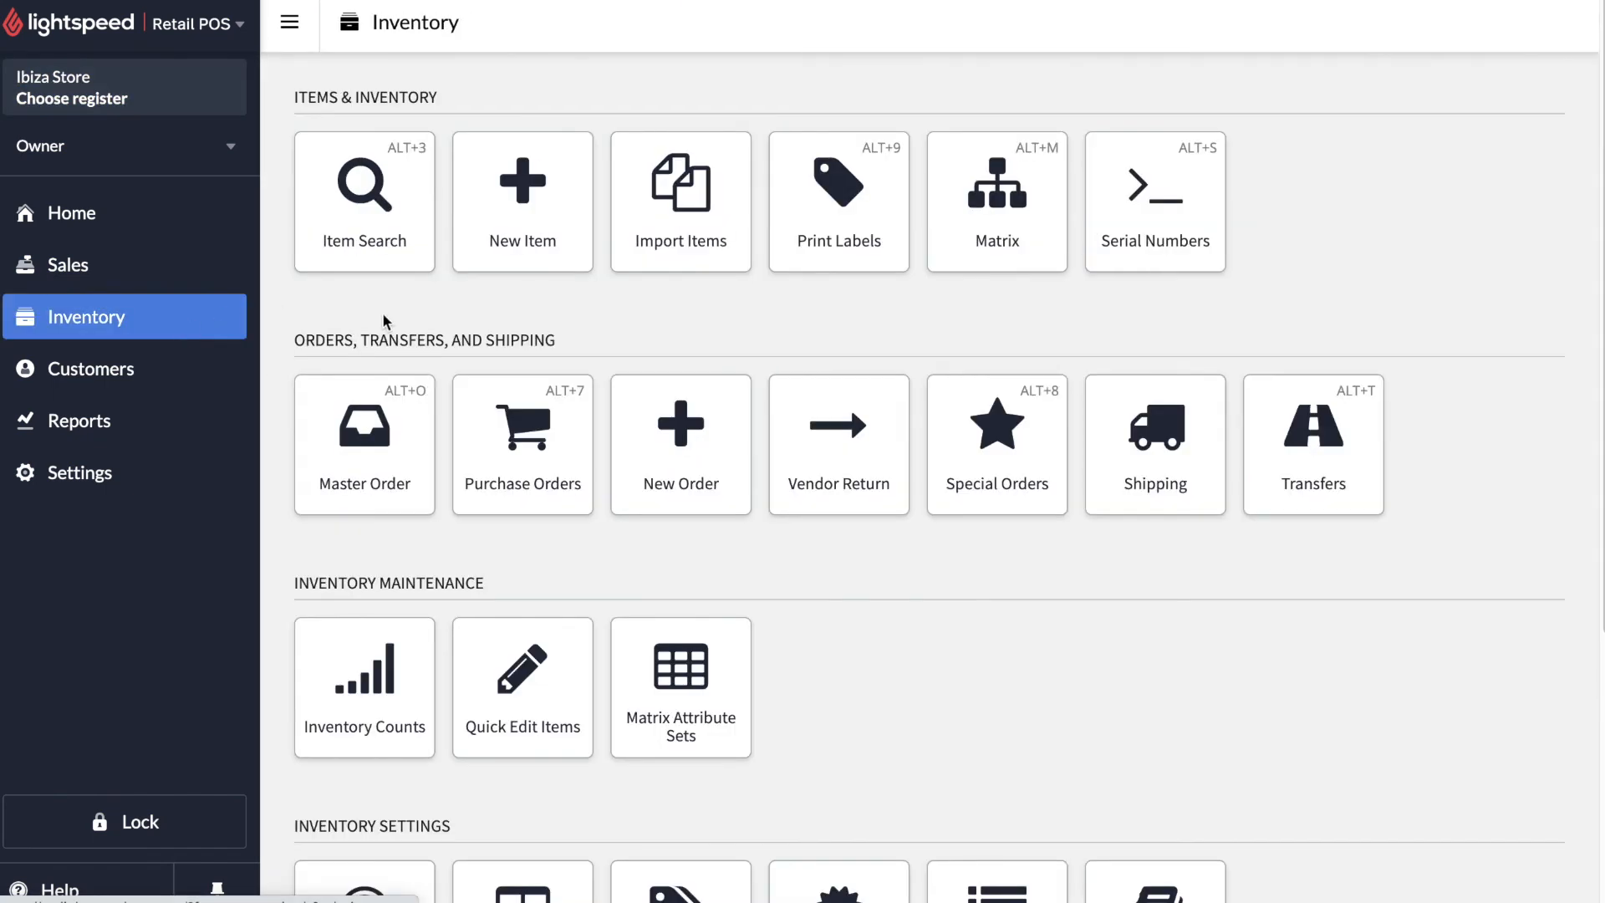
left_click(399, 207)
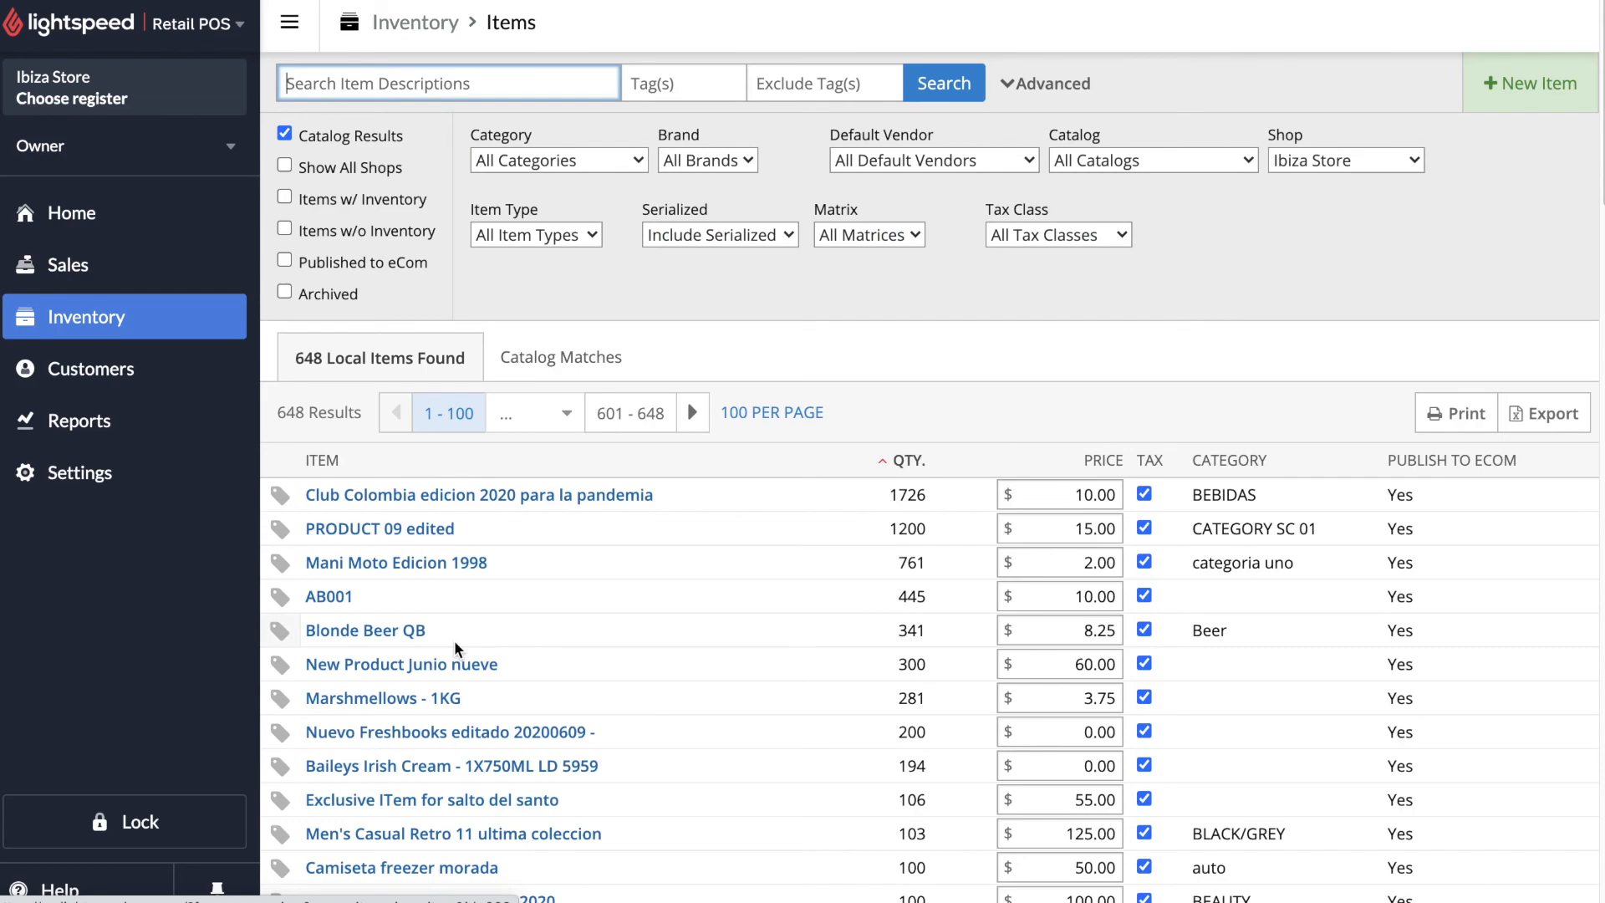
scroll(454, 640, "down", 20)
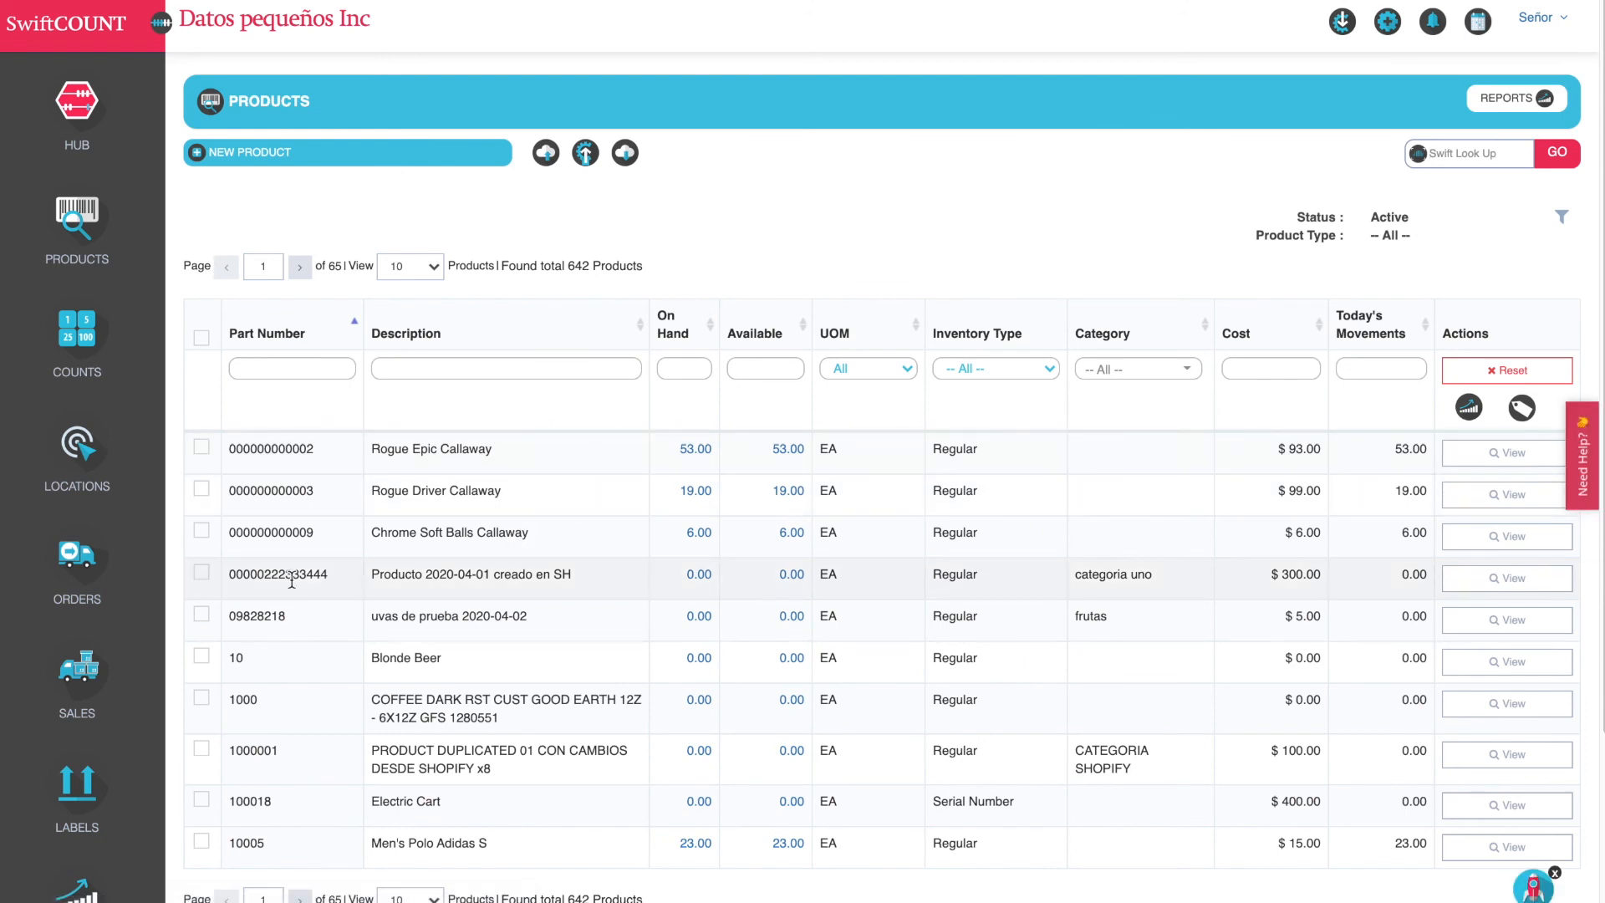
Step: Show 50 products per page in the SwiftCOUNT product list and examine the imported products and on-hand quantities
scroll(292, 580, "down", 3)
left_click(405, 673)
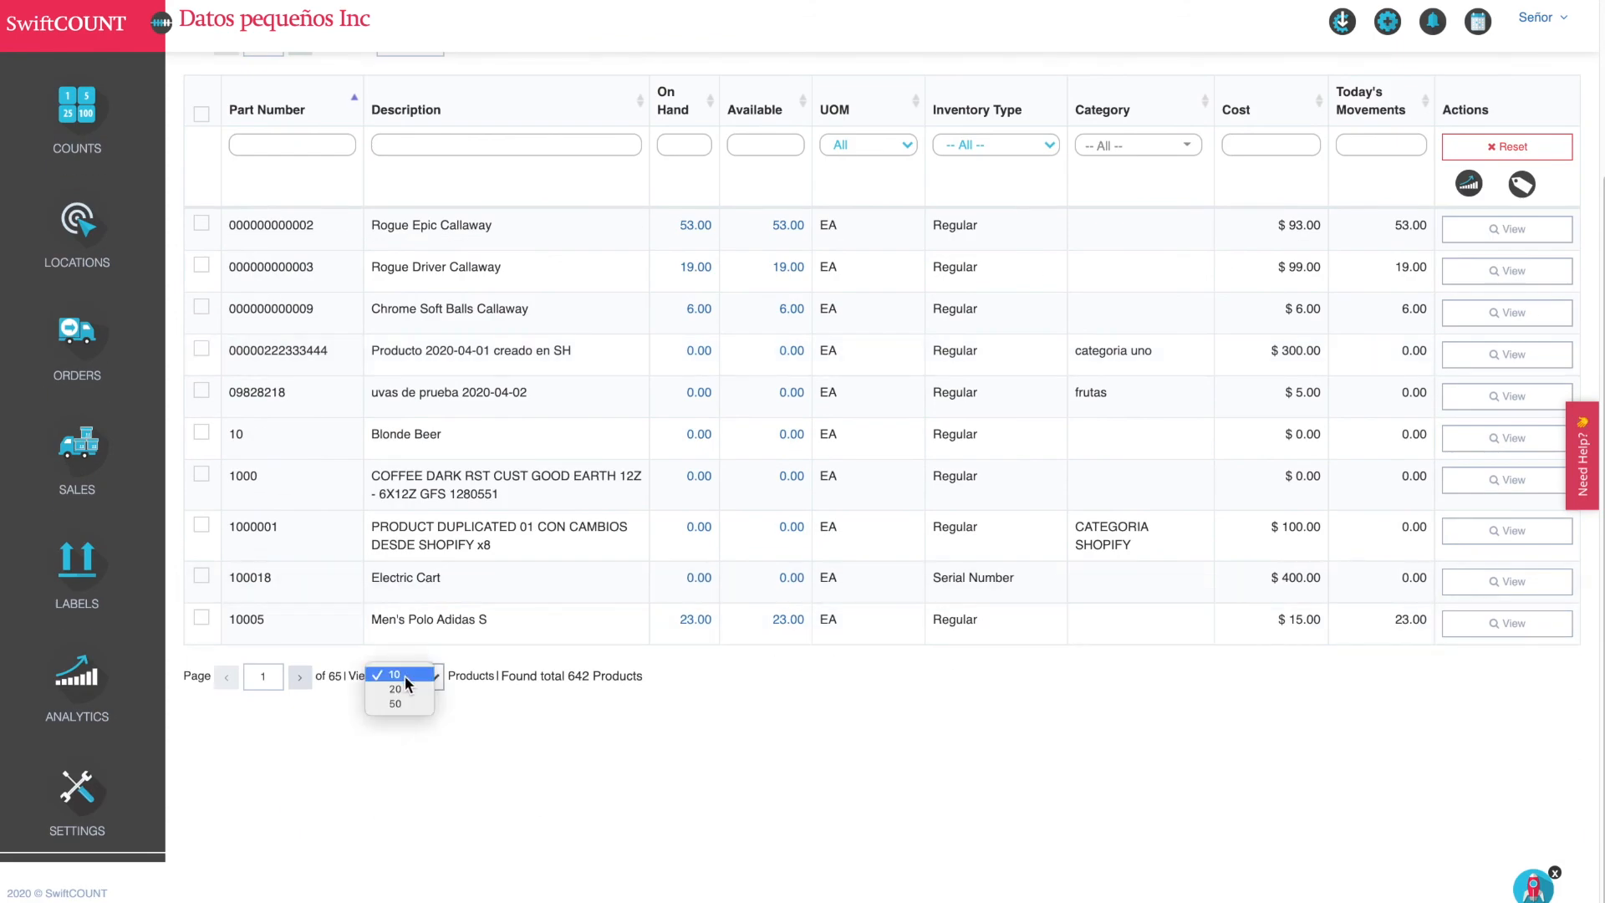
left_click(403, 707)
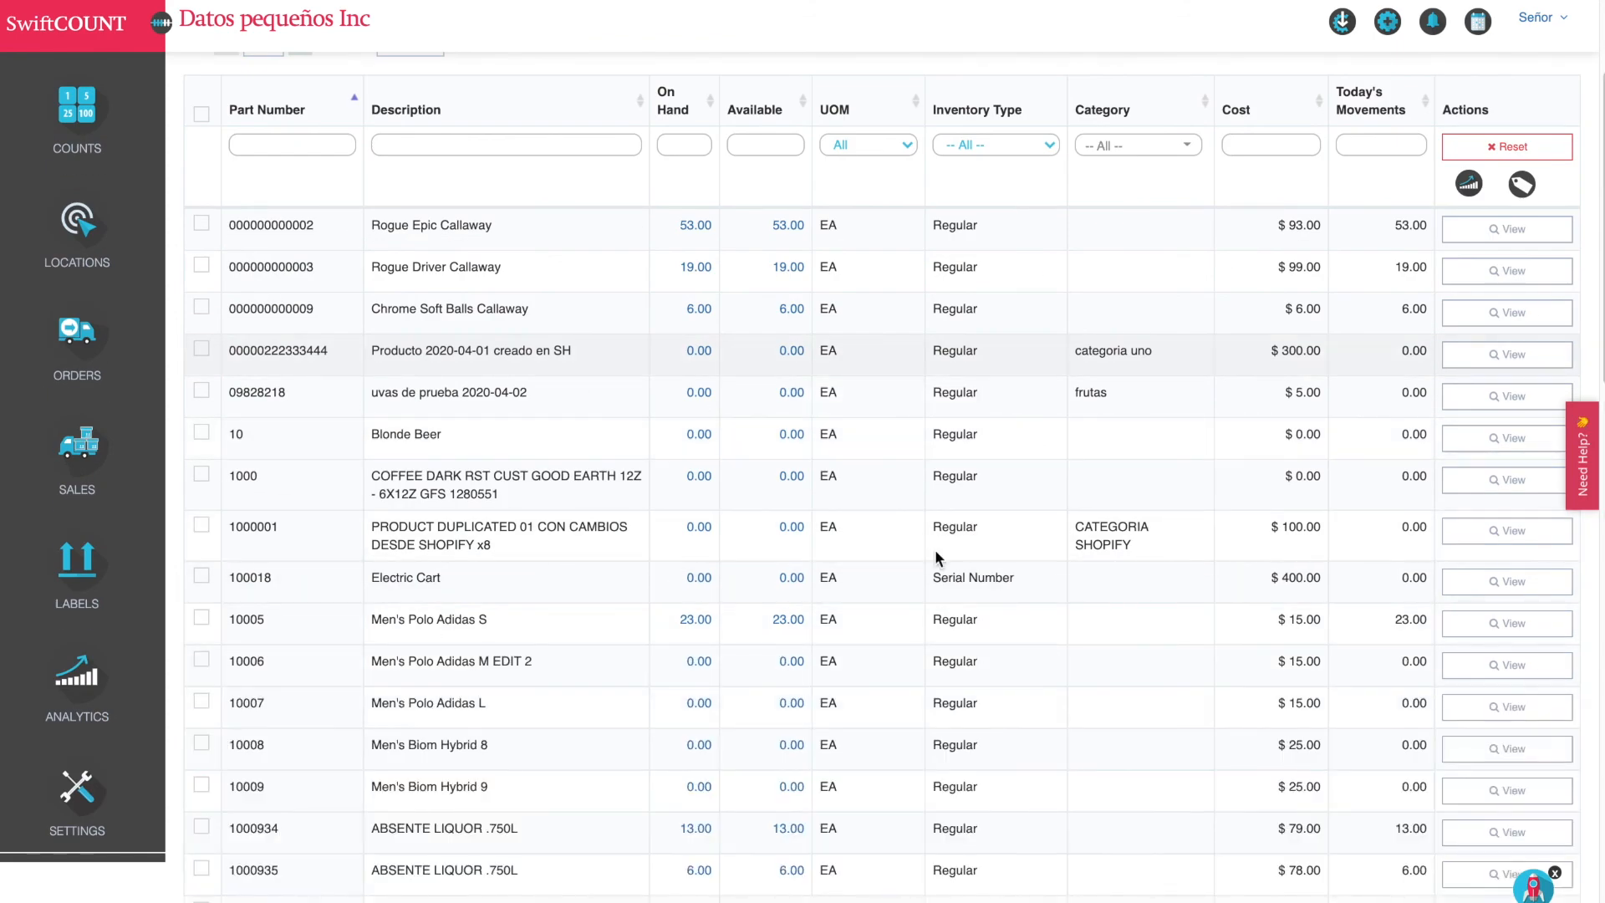
scroll(222, 302, "up", 3)
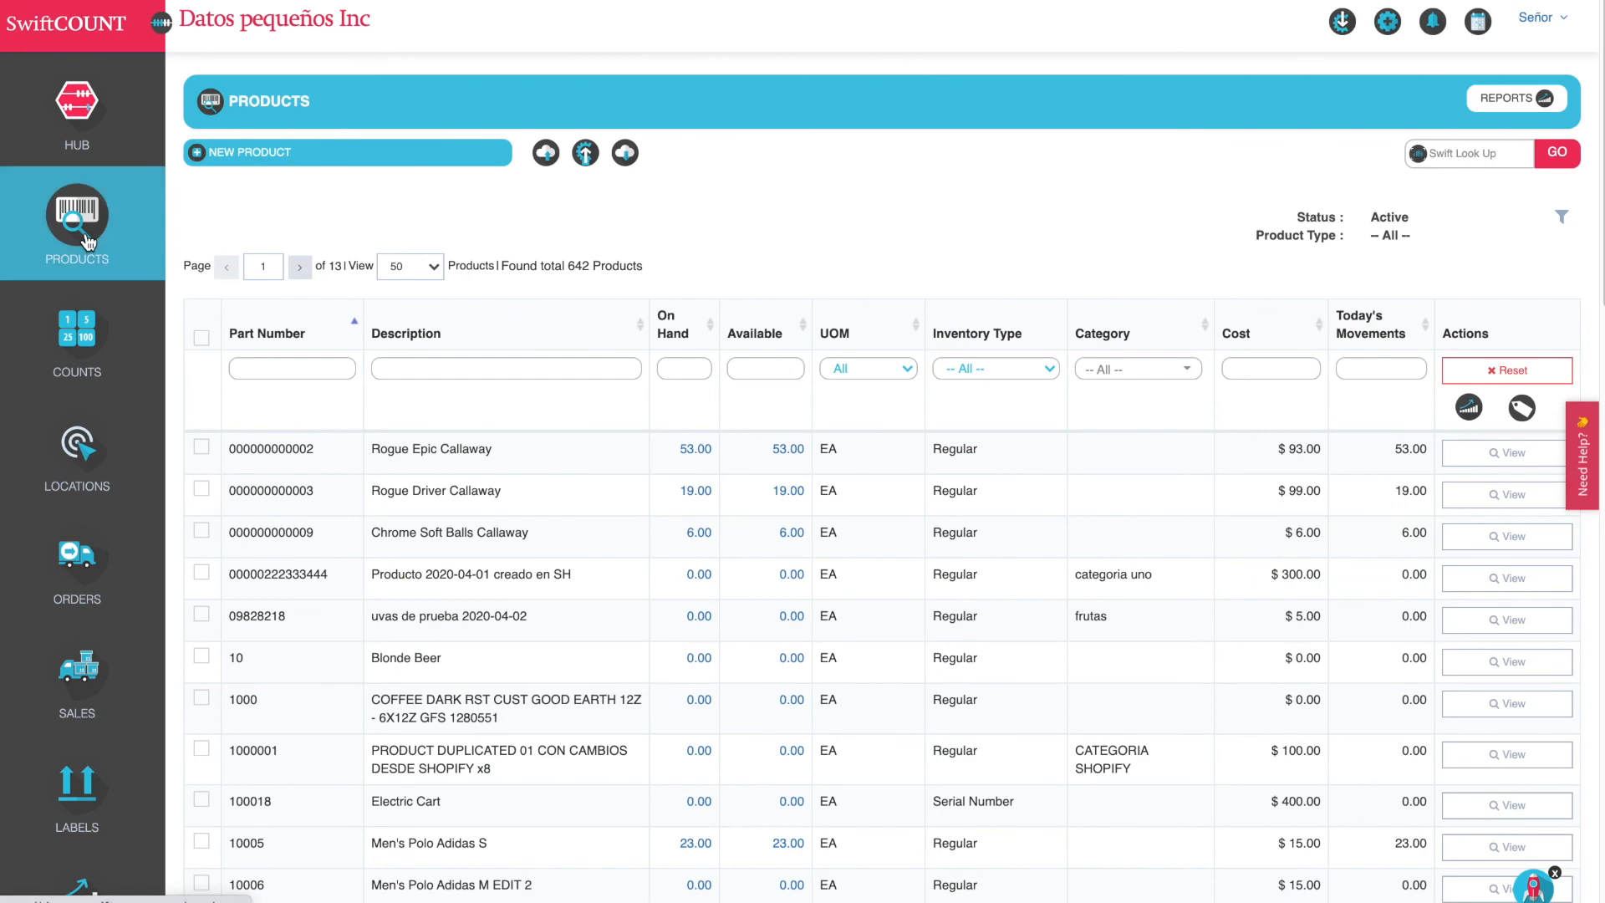
scroll(818, 598, "down", 6)
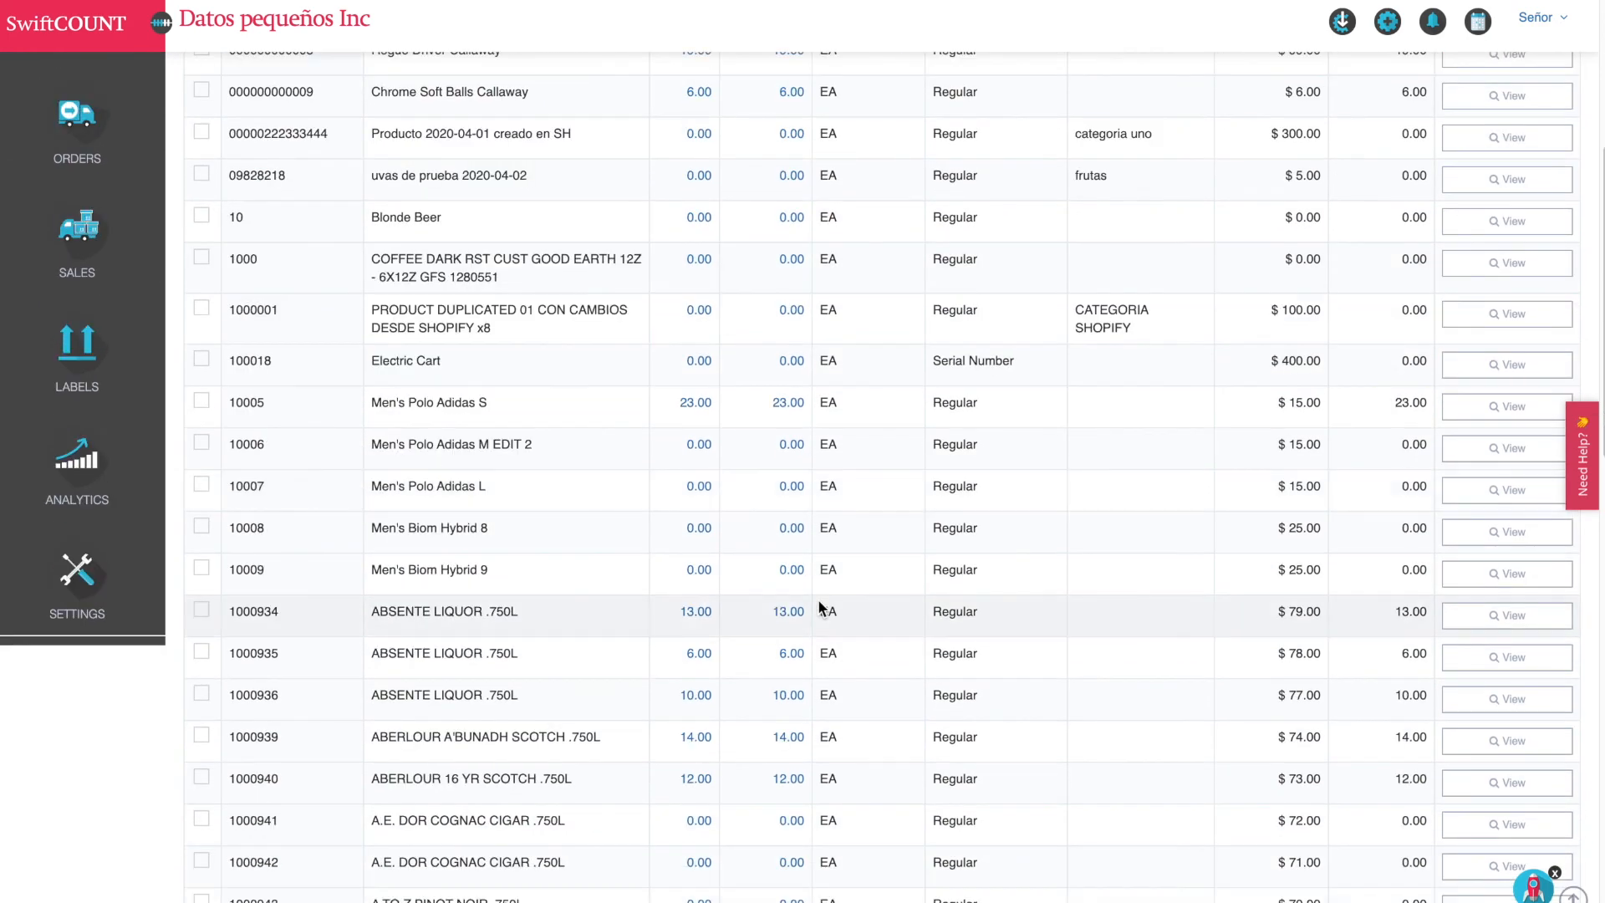
scroll(777, 590, "up", 3)
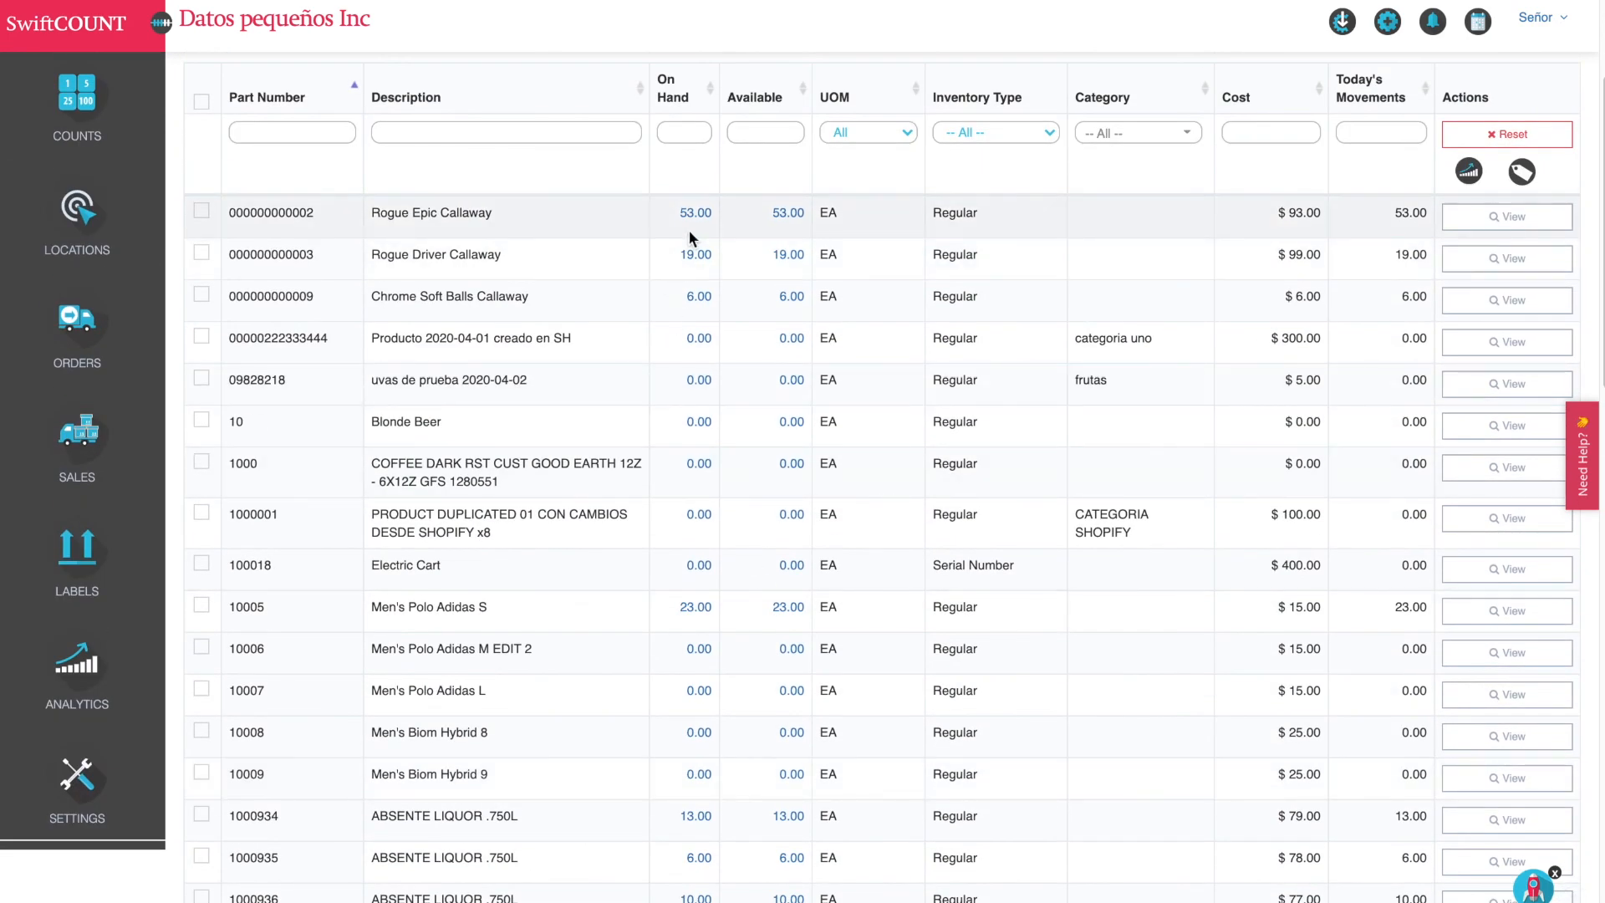